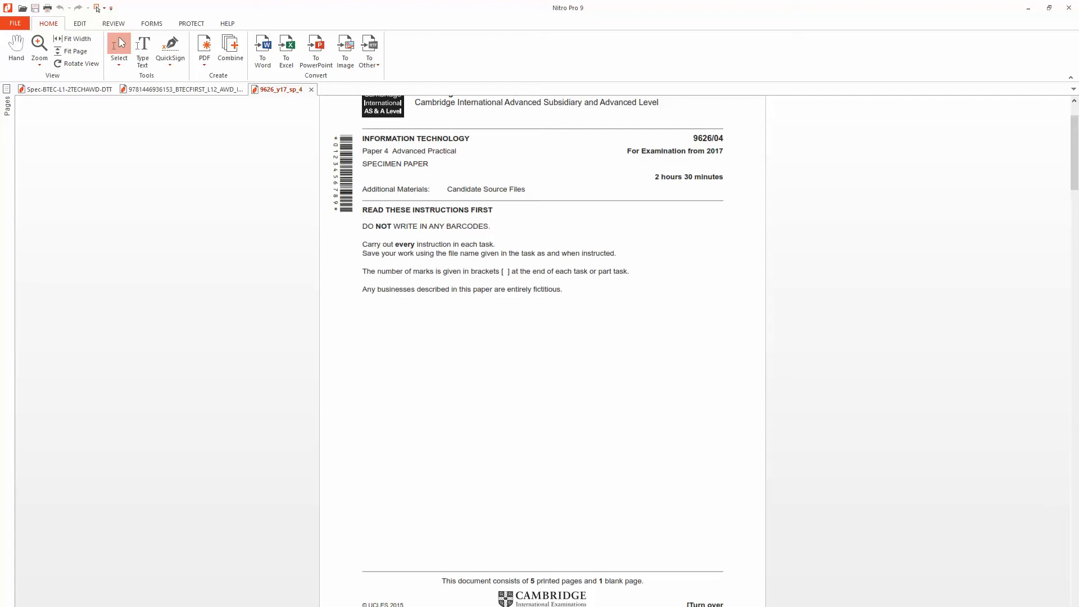
# - Read question 1's logo requirements on page 2 of the PDF brief, then switch to Photoshop
pyautogui.scroll(-5, 542, 351)
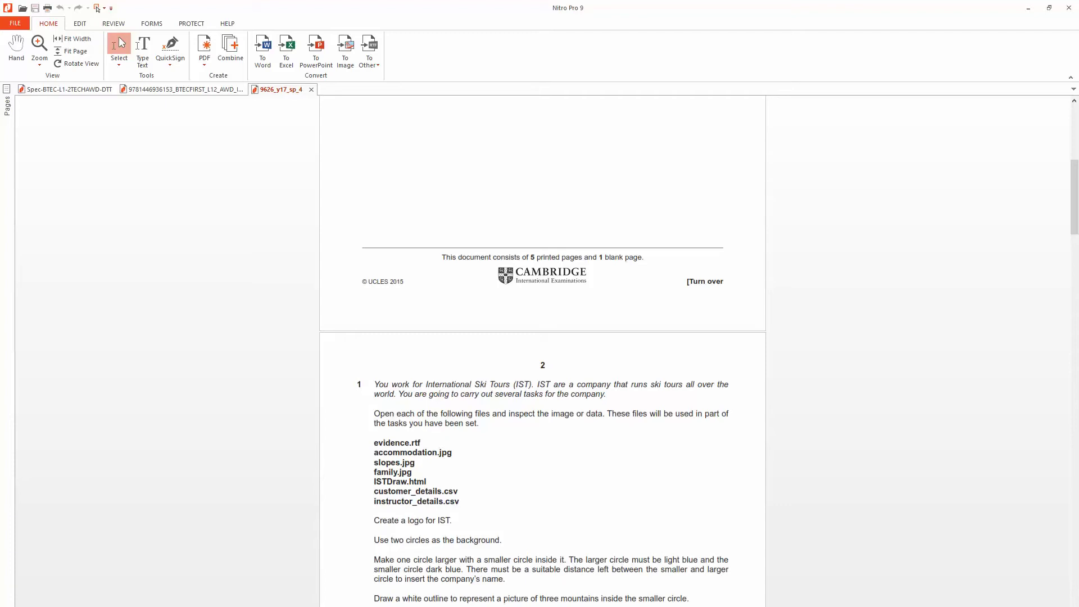
pyautogui.moveTo(373, 442); pyautogui.dragTo(459, 502)
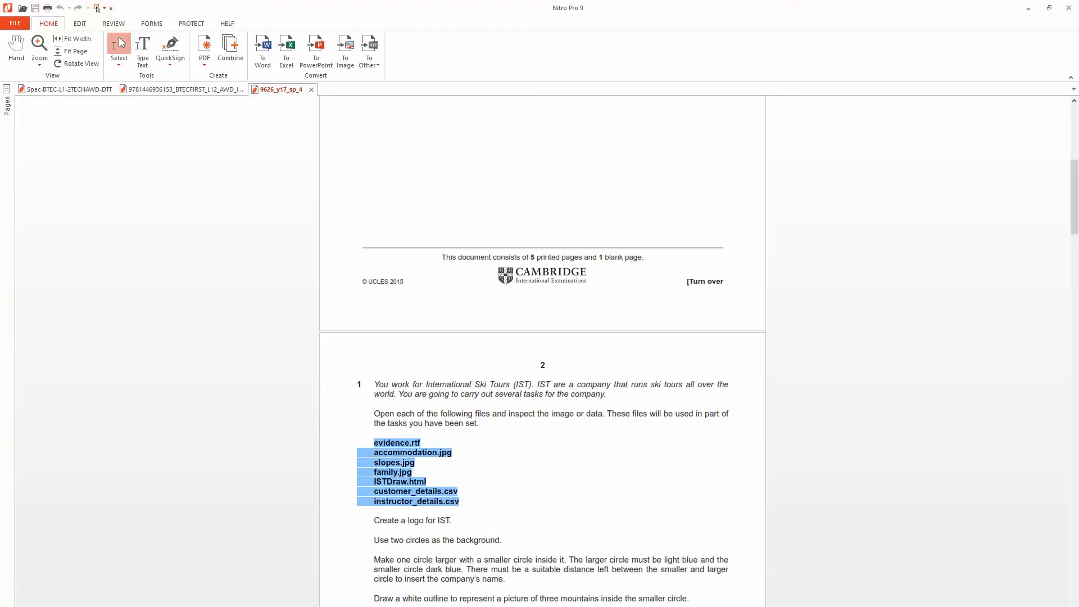
pyautogui.click(472, 495)
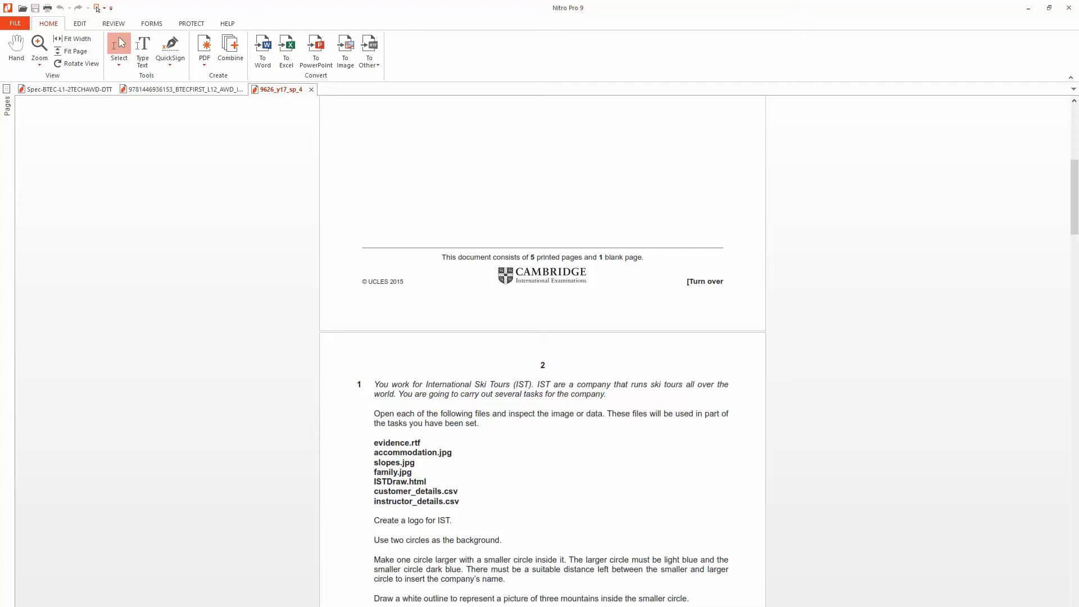
pyautogui.hotkey('alt', 'Tab')
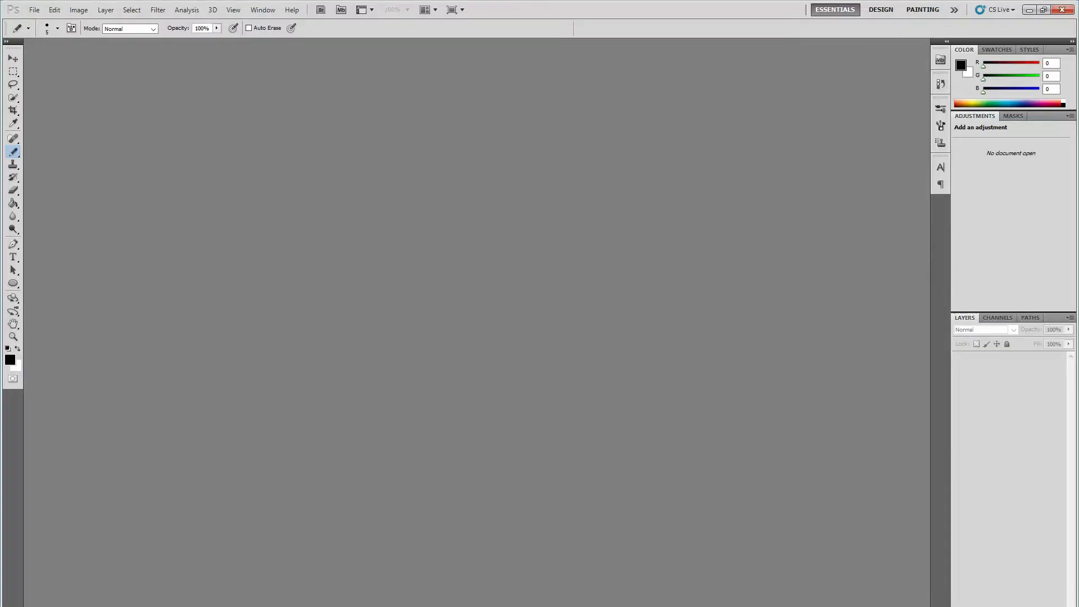
# - Create a new white 1024×768 px document named IST_logo
pyautogui.press('alt')
pyautogui.press('Down')
pyautogui.press('Return')
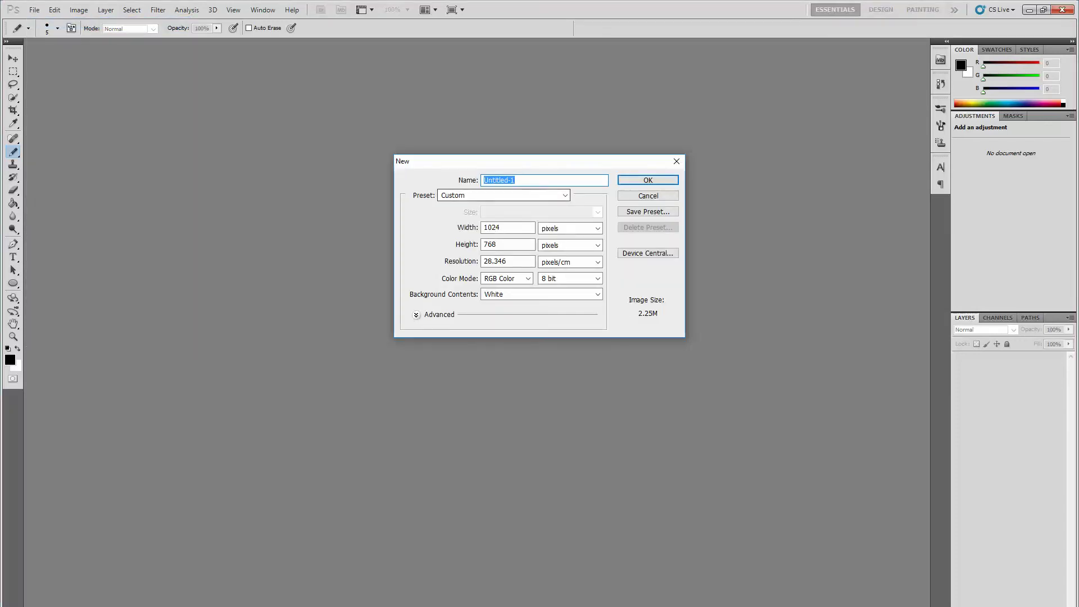
pyautogui.press('BackSpace')
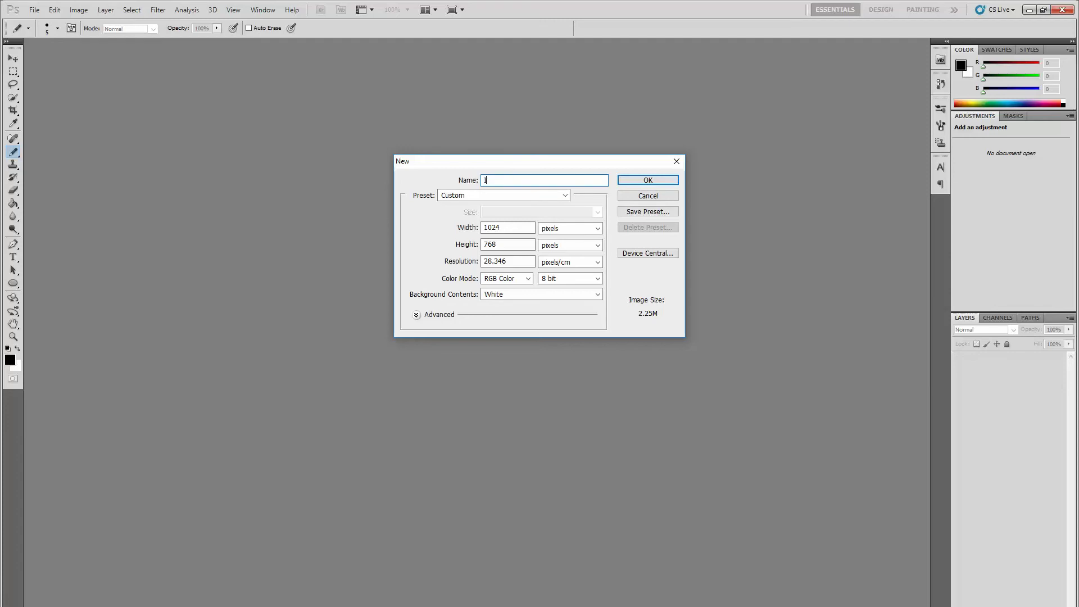
pyautogui.write('IST_logo')
pyautogui.click(507, 227)
pyautogui.click(508, 244)
pyautogui.click(648, 181)
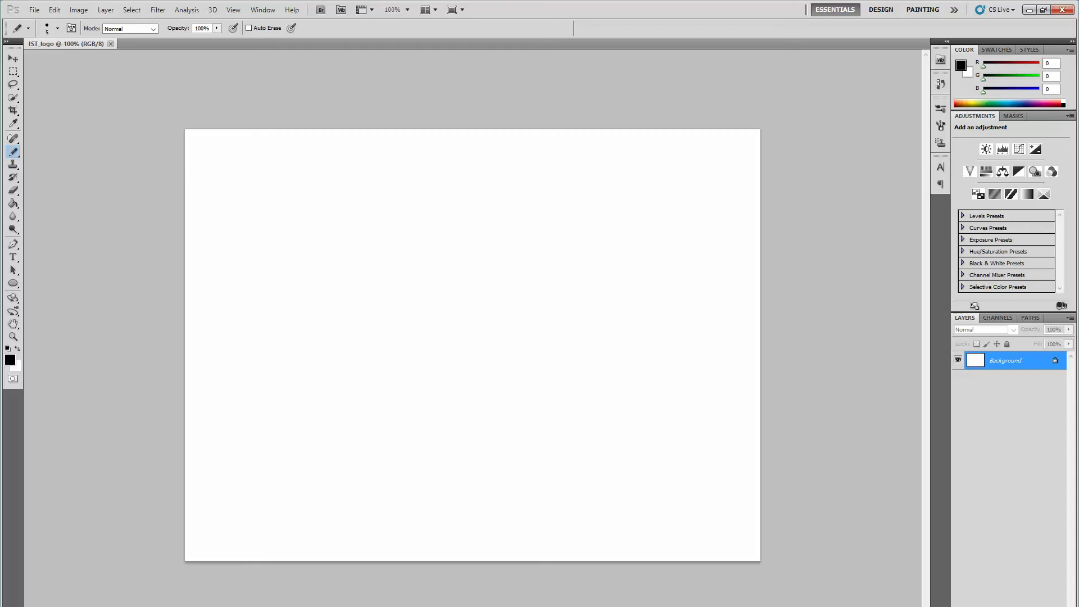
pyautogui.hotkey('alt', 'Tab')
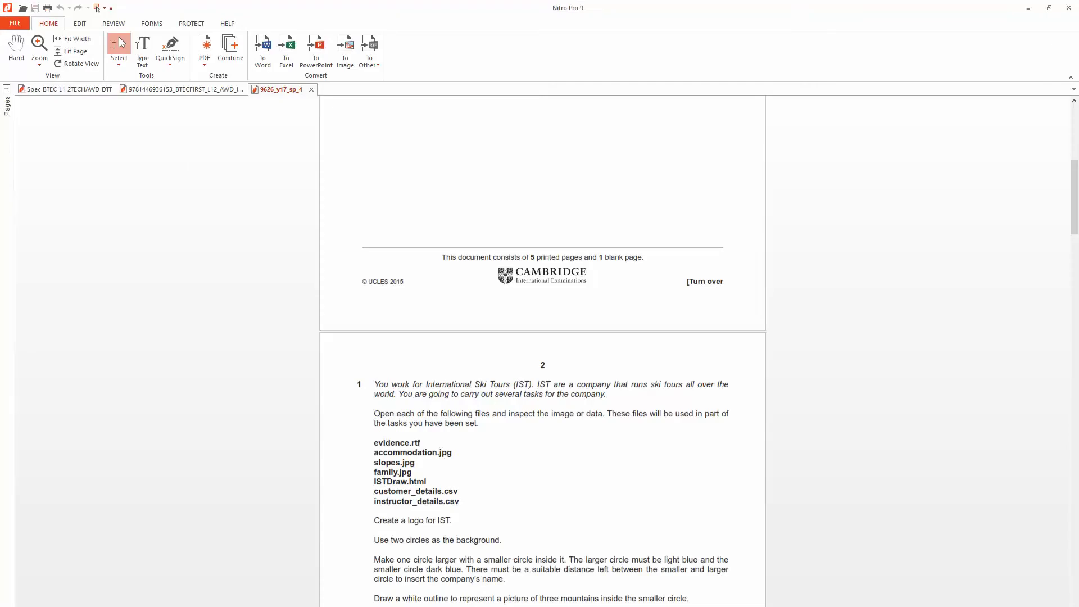
pyautogui.scroll(-3, 543, 348)
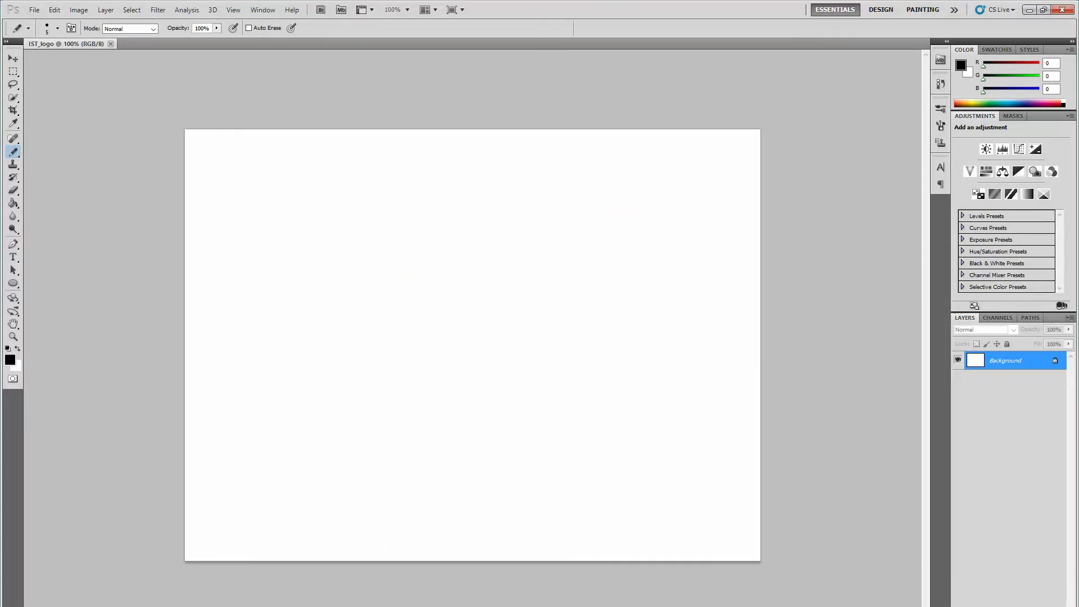
pyautogui.click(1070, 318)
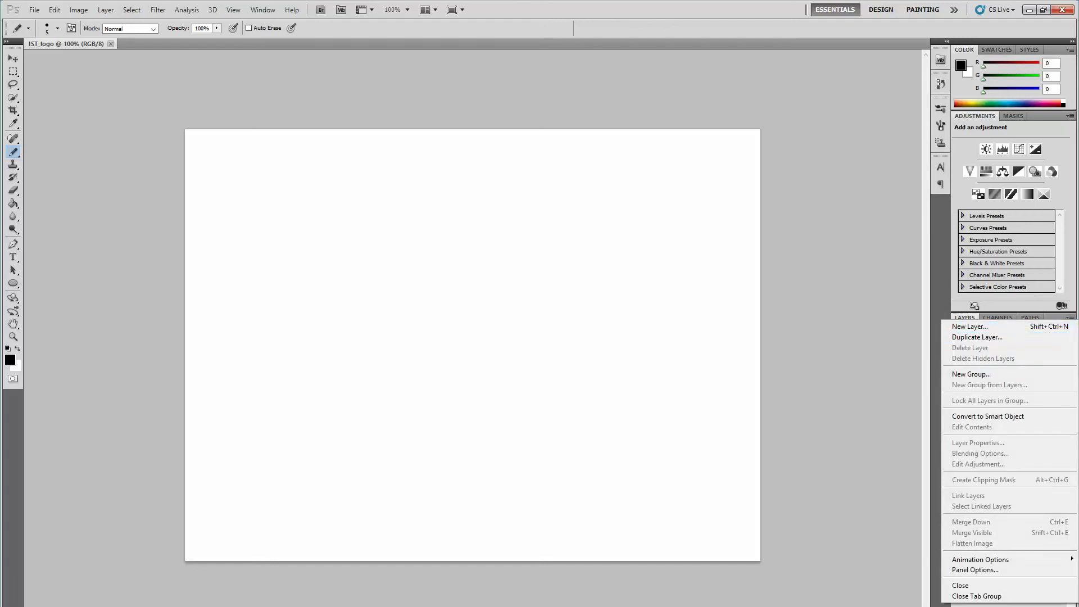
# - Add a new layer named large_circle
pyautogui.click(106, 10)
pyautogui.click(105, 10)
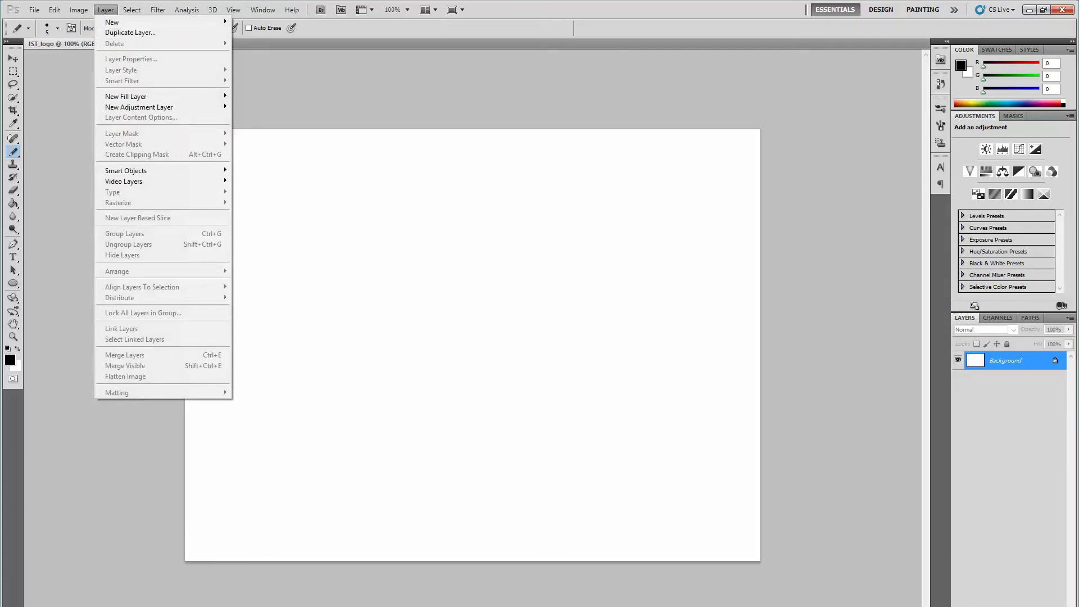
pyautogui.press('Right')
pyautogui.press('Return')
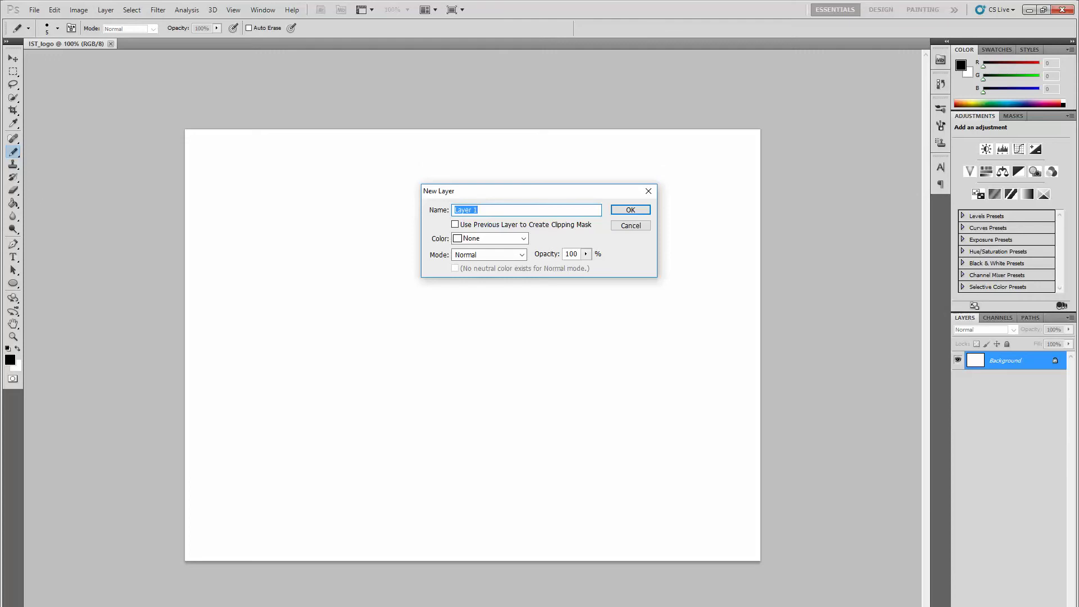
pyautogui.write('large_circle')
pyautogui.press('Return')
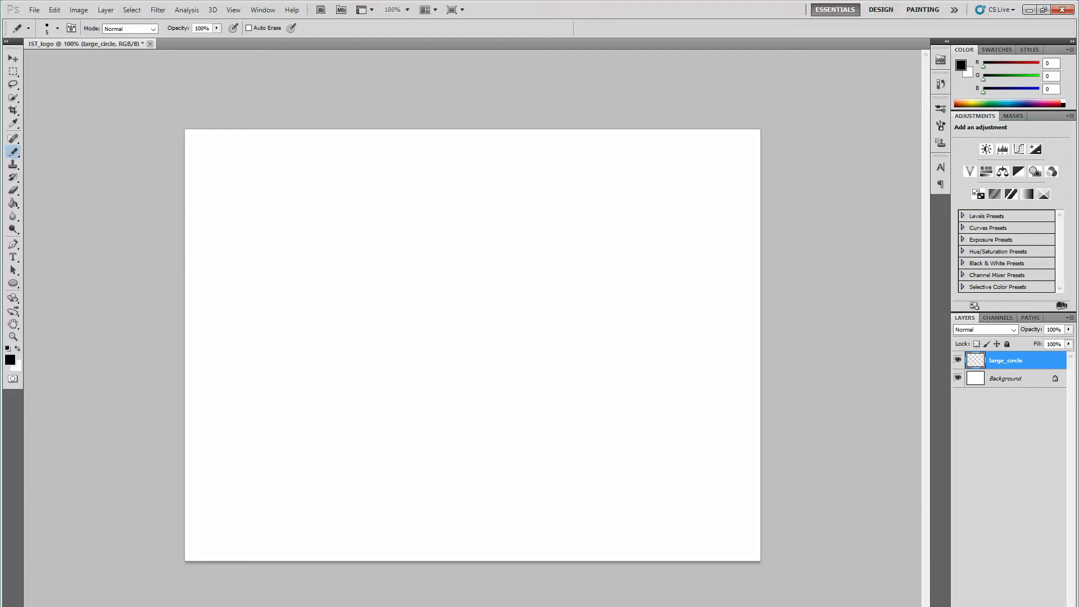
# - Set the foreground colour to light blue 5fccff
pyautogui.click(11, 360)
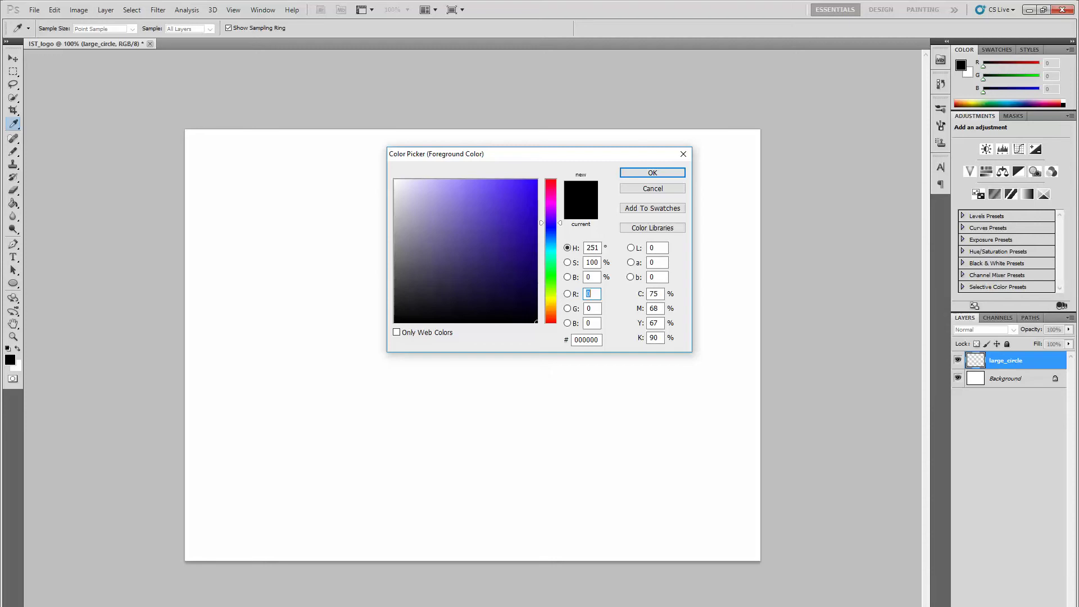
pyautogui.moveTo(552, 223); pyautogui.dragTo(551, 243)
pyautogui.click(484, 180)
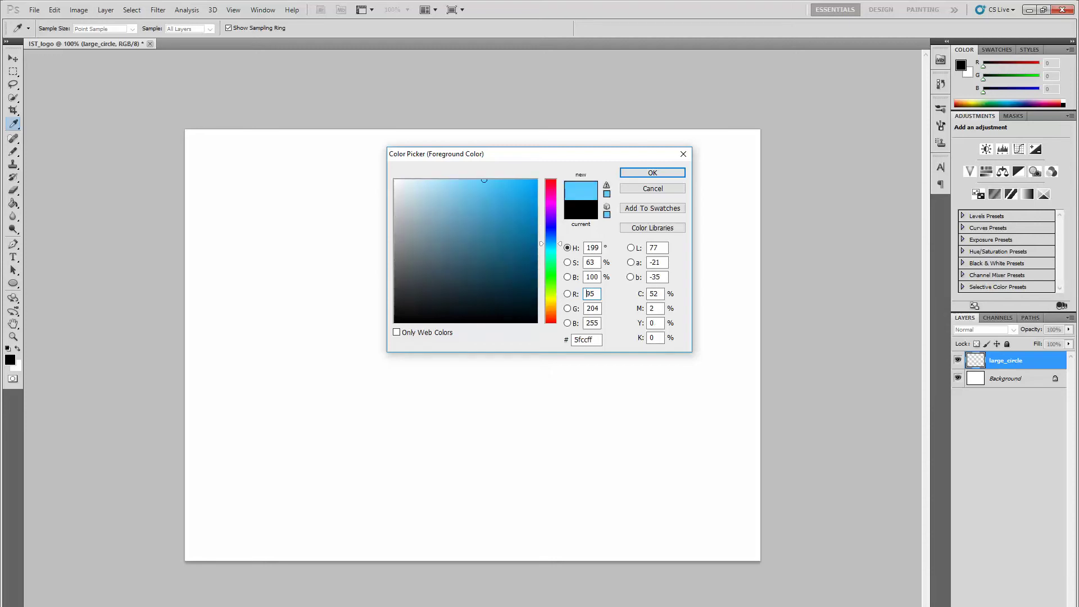
pyautogui.press('Return')
pyautogui.press('b')
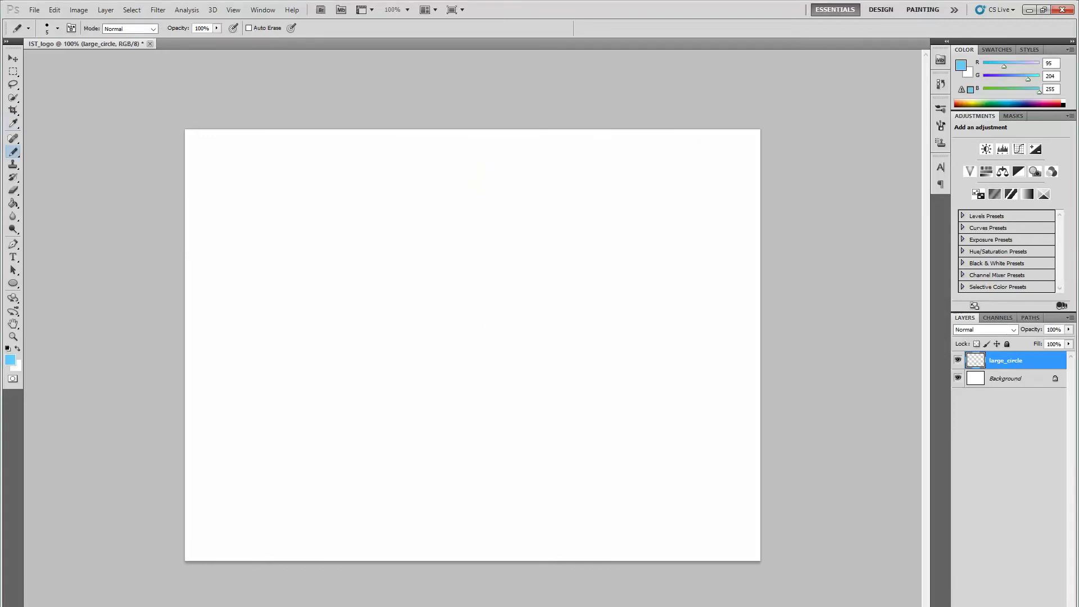
# - Draw a large light blue circle with the Ellipse tool and nudge it toward the canvas centre
pyautogui.click(13, 284)
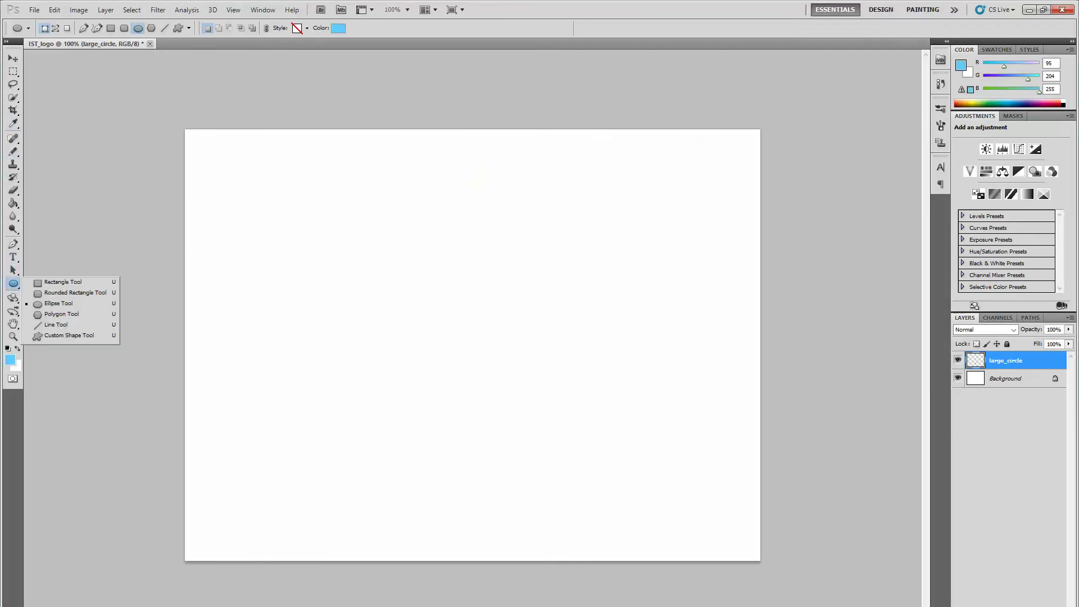
pyautogui.click(58, 303)
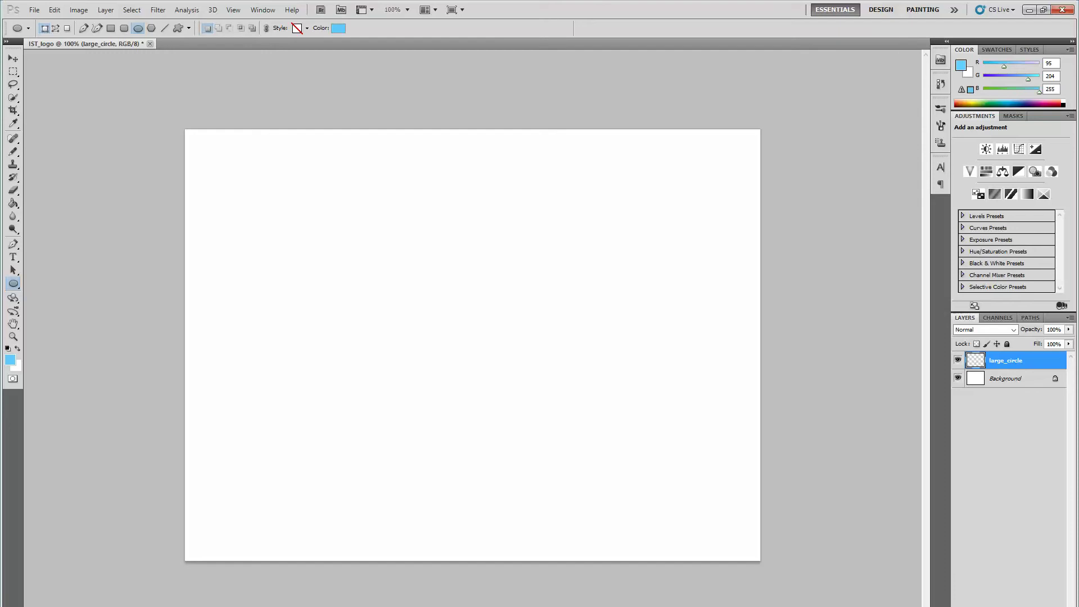
pyautogui.moveTo(299, 189); pyautogui.dragTo(629, 520)
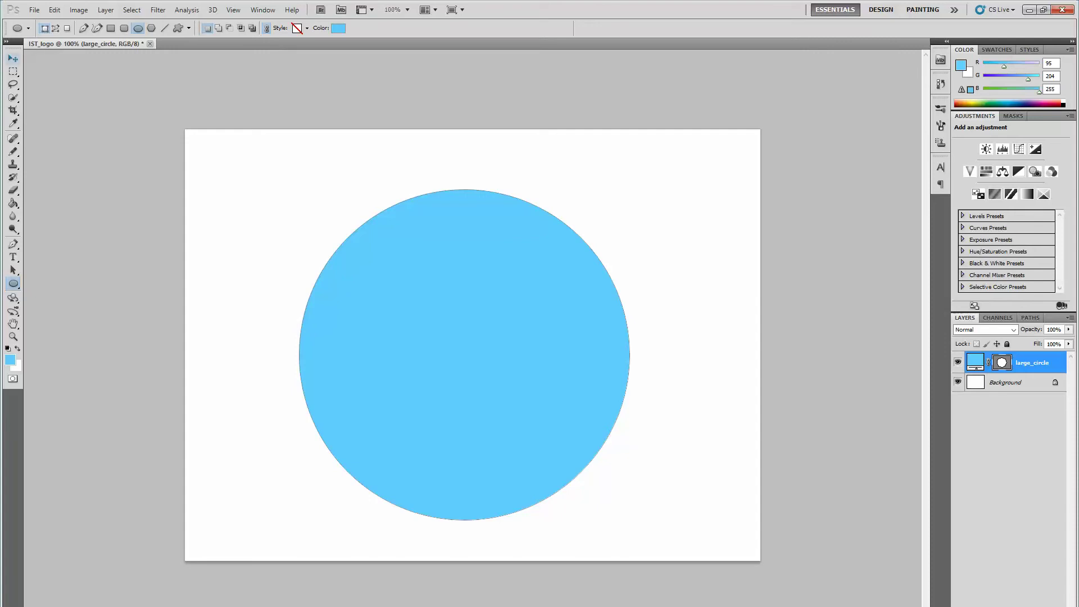
pyautogui.click(13, 58)
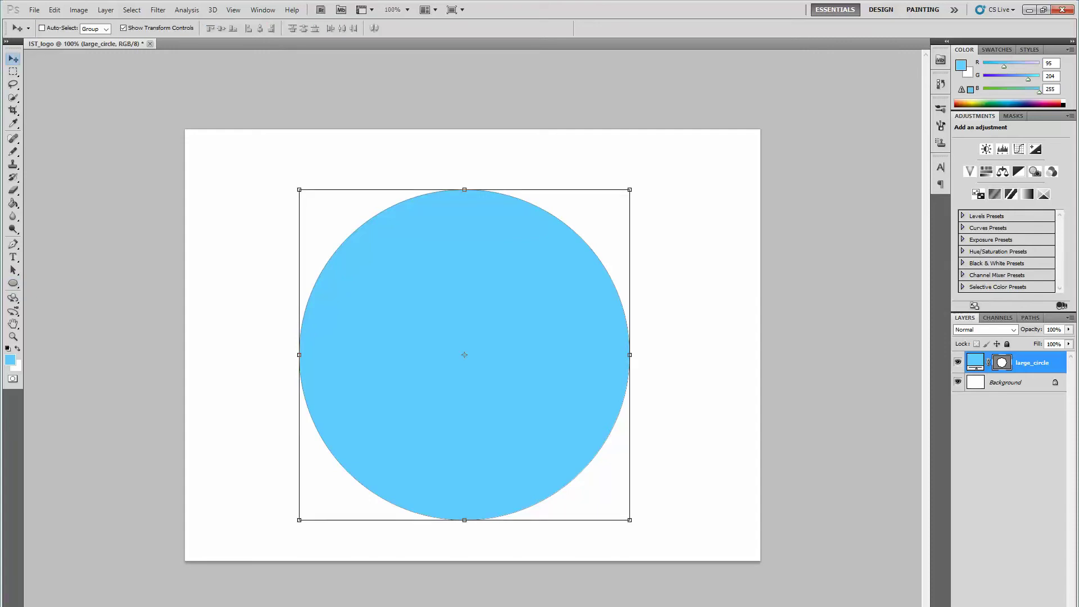
pyautogui.moveTo(450, 337)
pyautogui.mouseDown()
pyautogui.moveTo(464, 317)
pyautogui.moveTo(454, 307)
pyautogui.moveTo(466, 330)
pyautogui.mouseUp()
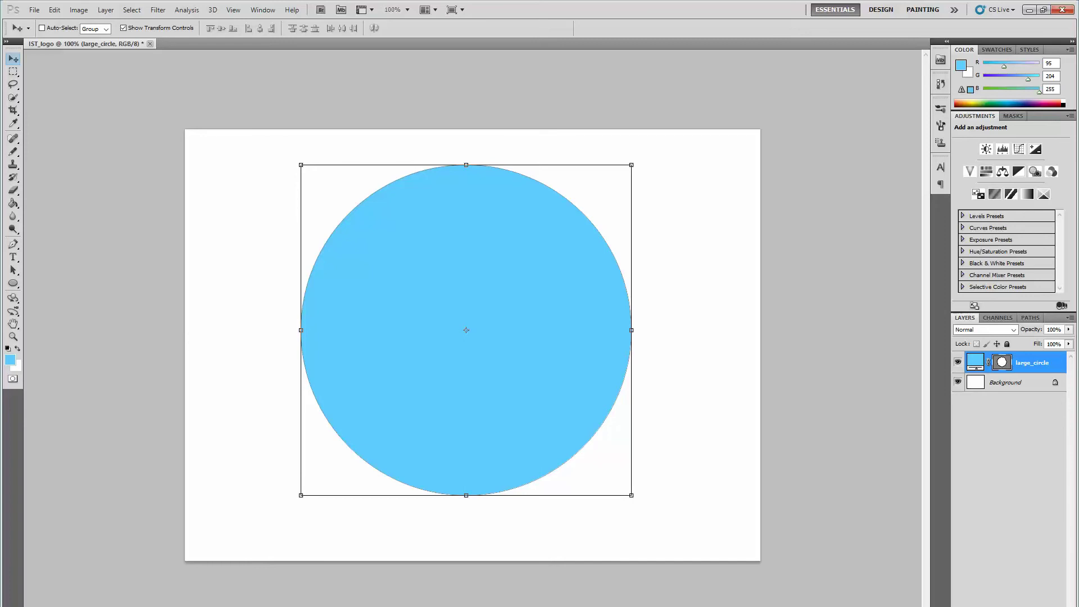
# - Duplicate the large_circle layer and name the copy small_circle
pyautogui.rightClick(1034, 362)
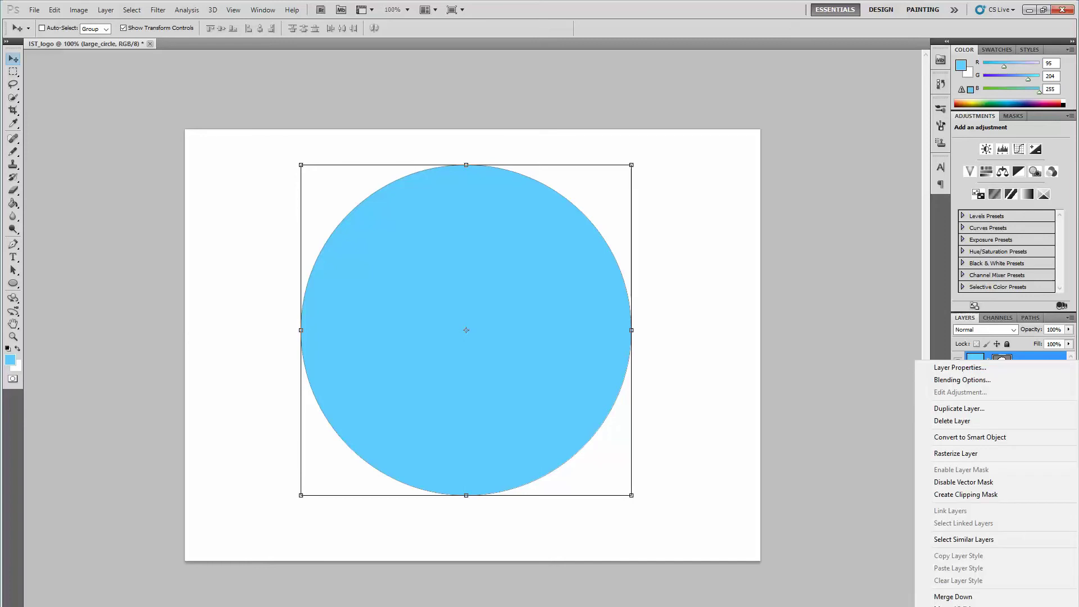
pyautogui.click(959, 409)
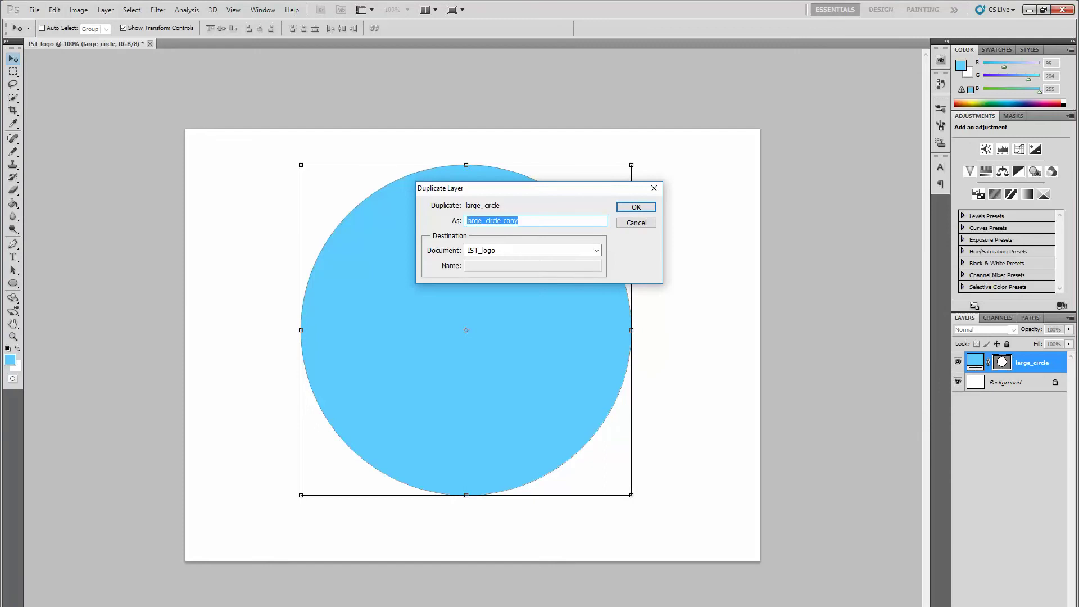
pyautogui.moveTo(482, 221); pyautogui.dragTo(466, 221)
pyautogui.write('small')
pyautogui.moveTo(518, 220); pyautogui.dragTo(502, 221)
pyautogui.press('BackSpace')
pyautogui.press('BackSpace')
pyautogui.press('Return')
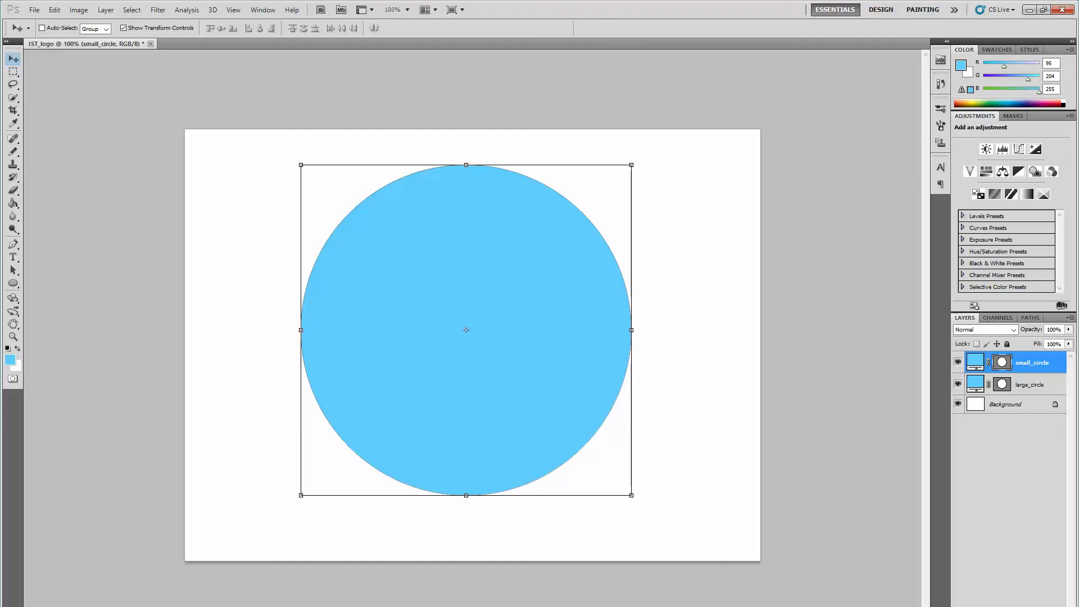
# - Fill the small_circle shape with dark blue using the Paint Bucket, rasterizing it
pyautogui.click(10, 360)
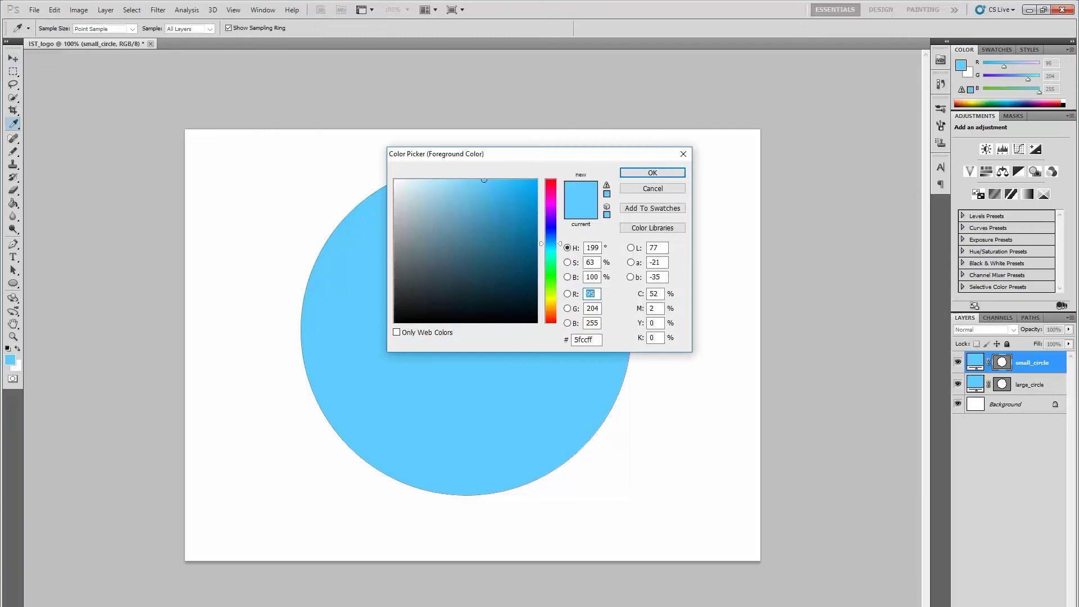
pyautogui.click(550, 226)
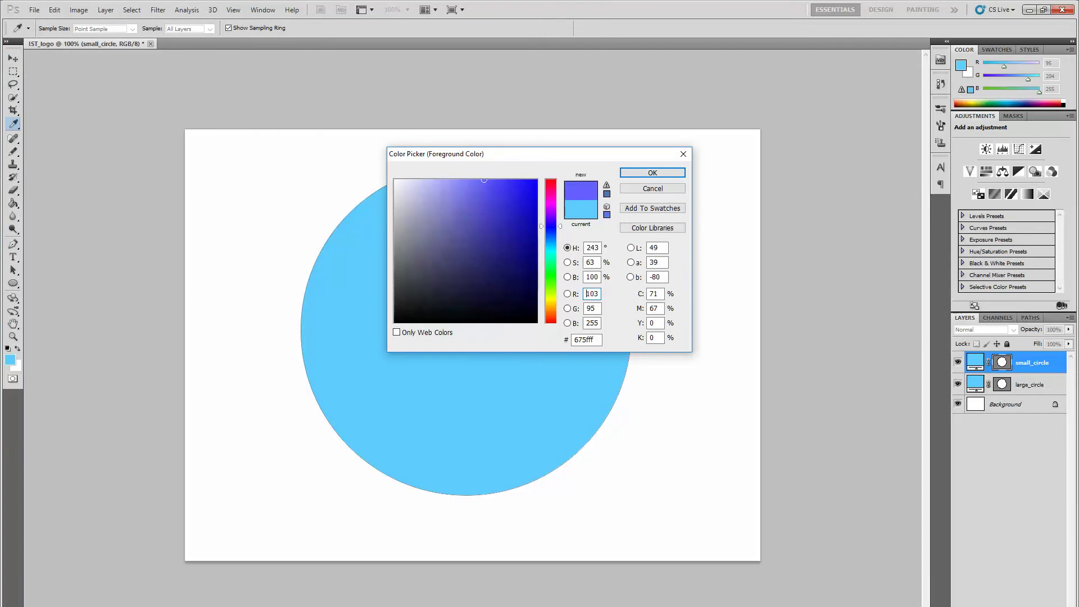
pyautogui.click(537, 180)
pyautogui.click(653, 173)
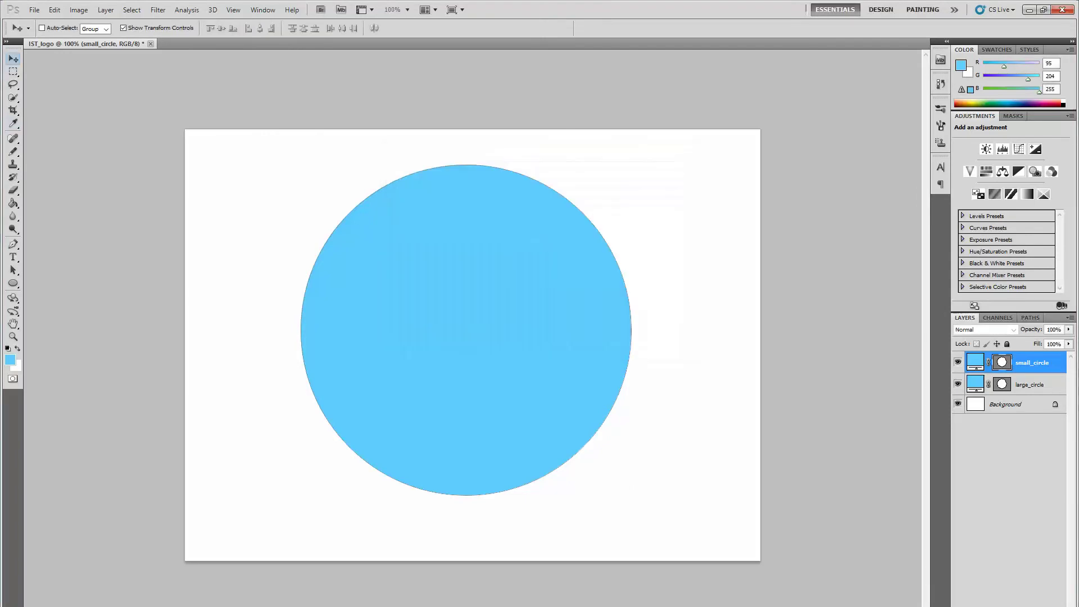
pyautogui.press('g')
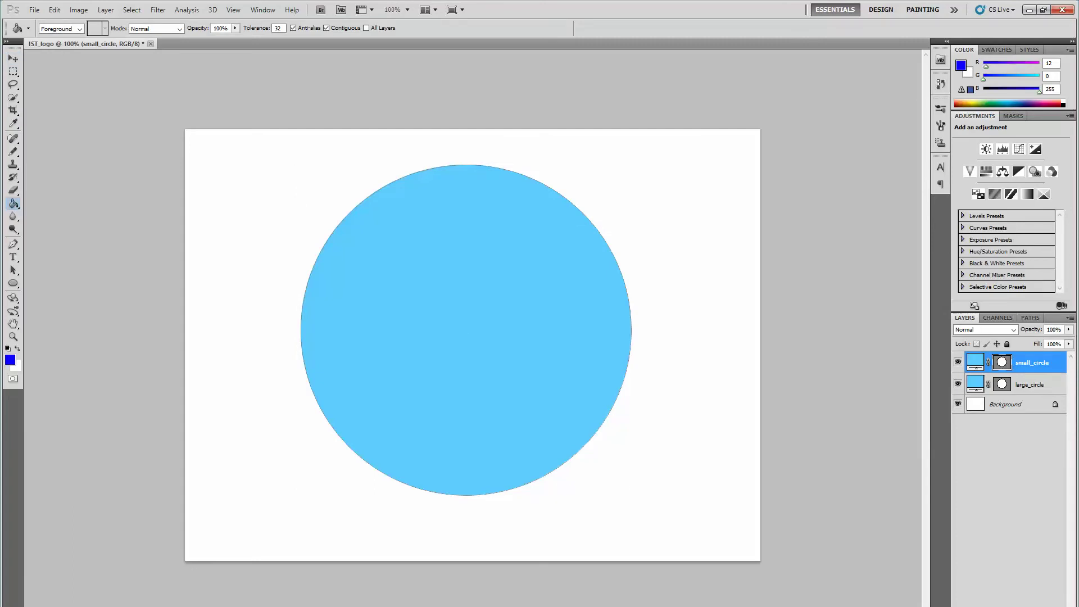
pyautogui.click(467, 315)
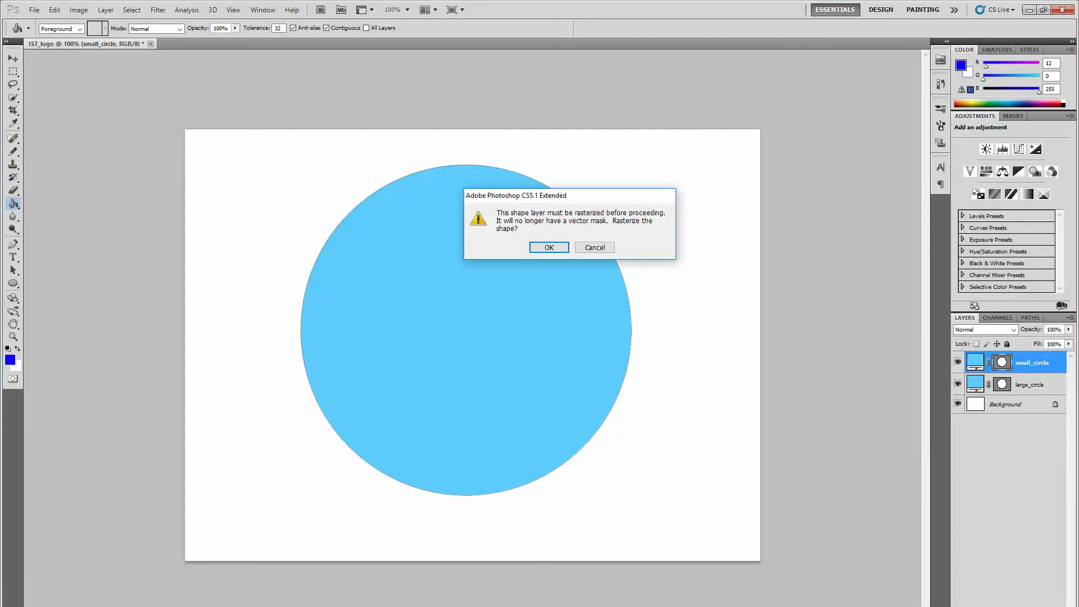
pyautogui.press('Return')
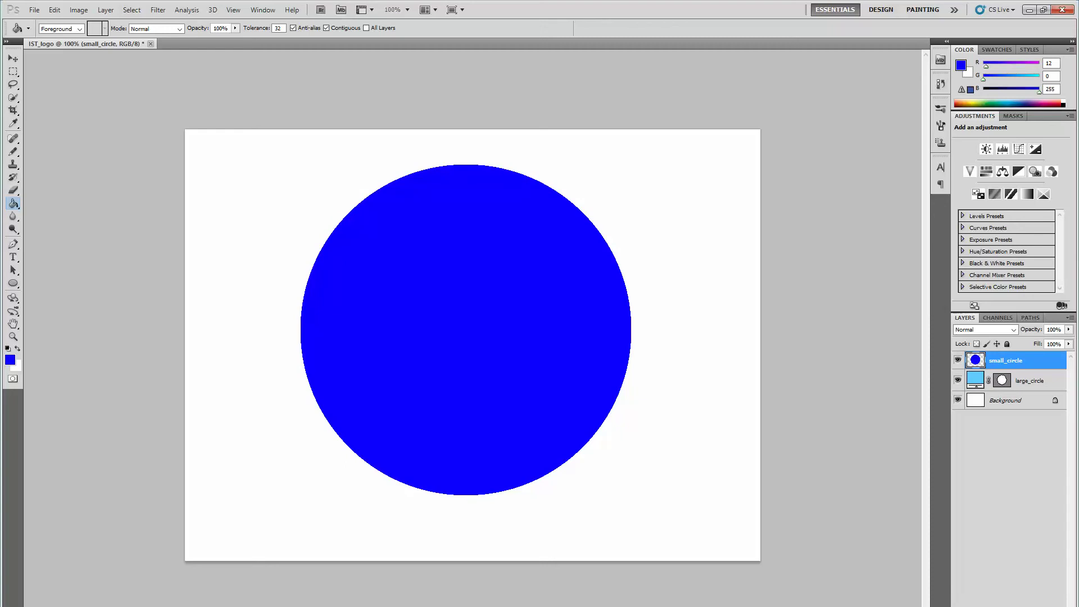
# - Scale the small circle to about 77% and centre it inside the large circle
pyautogui.press('v')
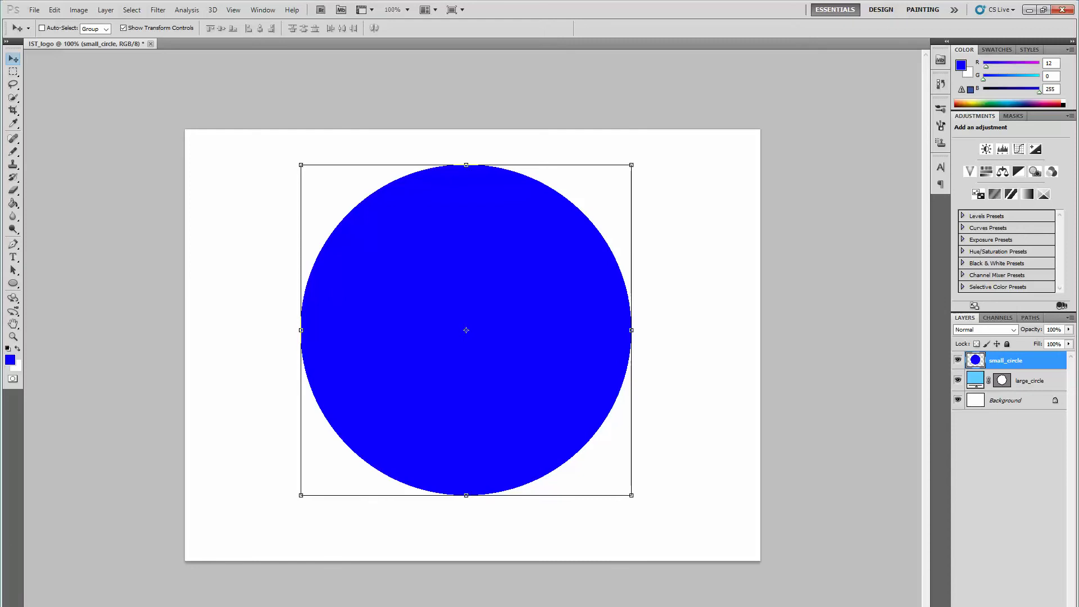
pyautogui.hotkey('ctrl', 't')
pyautogui.moveTo(631, 165); pyautogui.dragTo(554, 241)
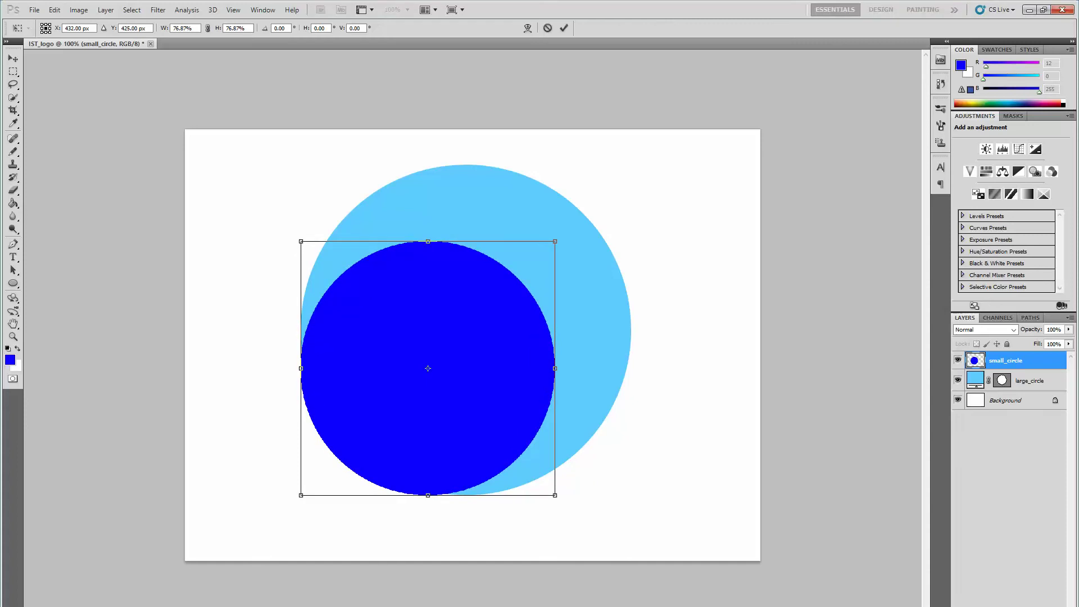
pyautogui.moveTo(428, 368); pyautogui.dragTo(466, 335)
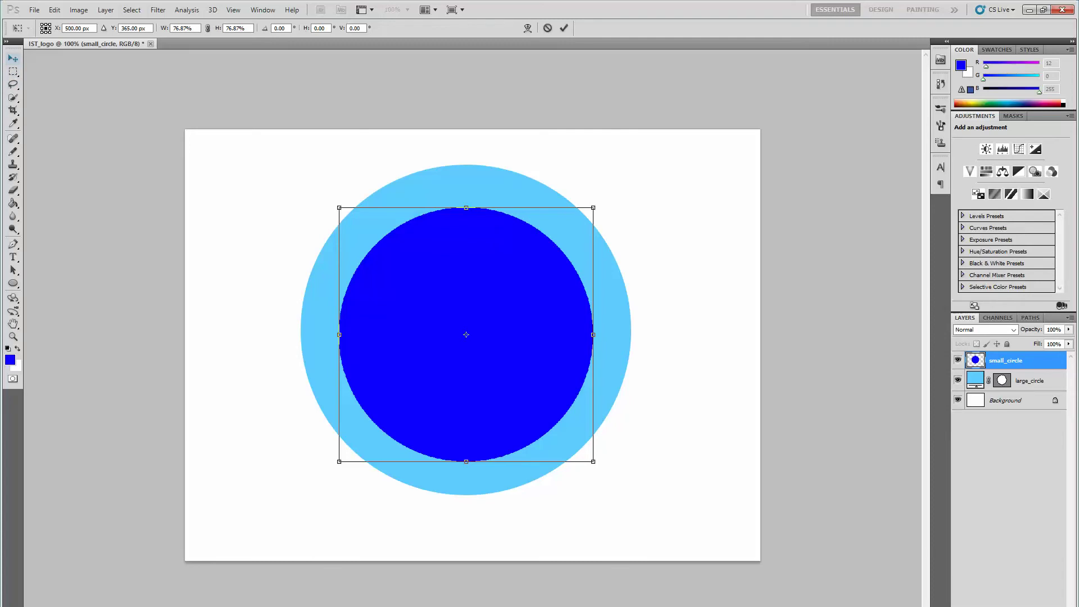
pyautogui.click(13, 58)
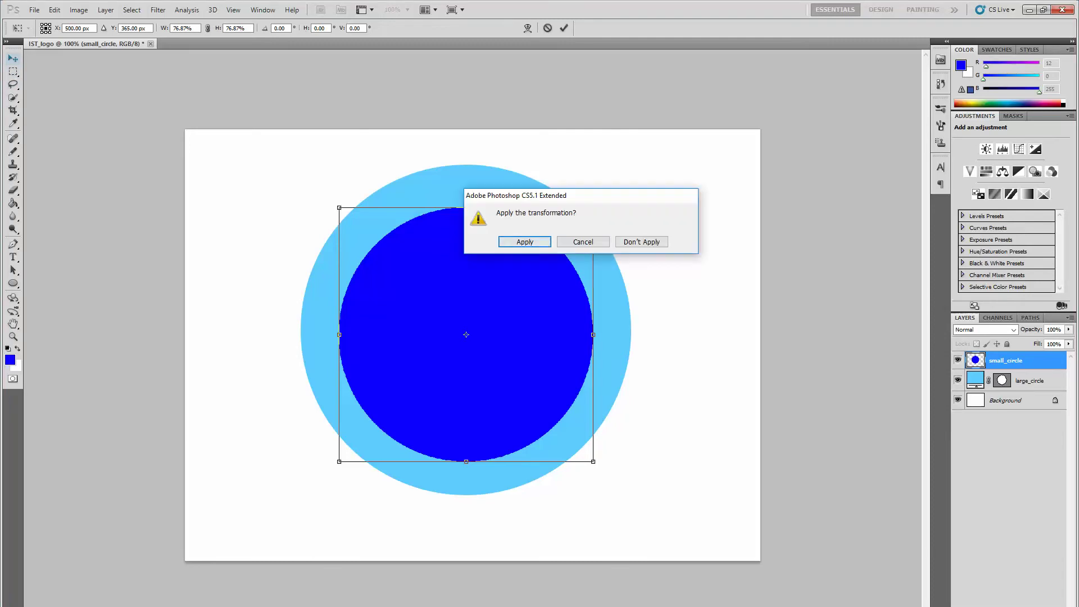
pyautogui.click(514, 242)
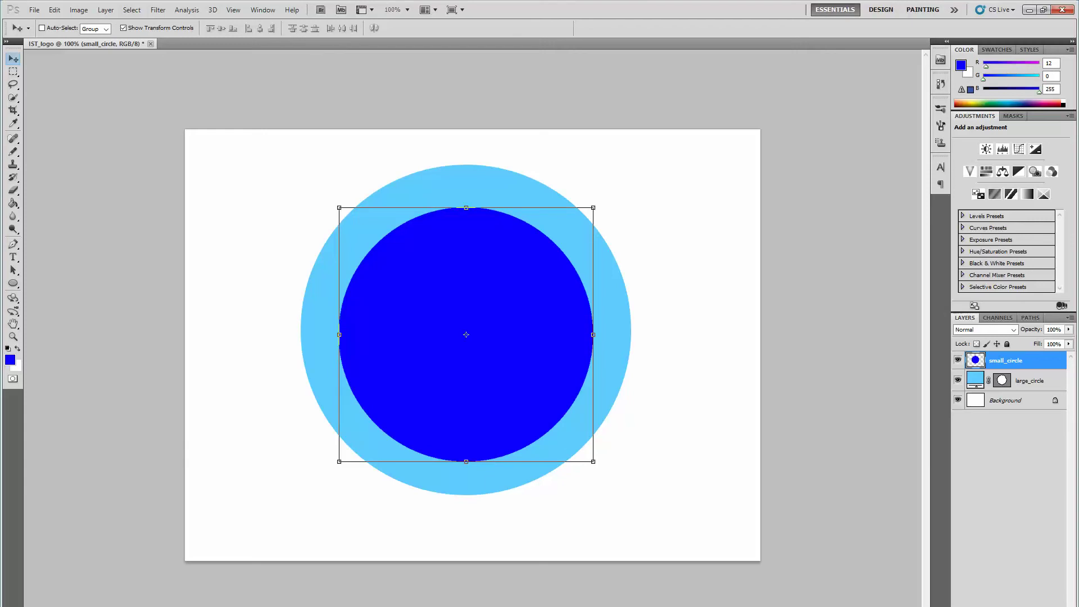
pyautogui.hotkey('alt', 'Tab')
# - Set the foreground colour to white
pyautogui.click(10, 360)
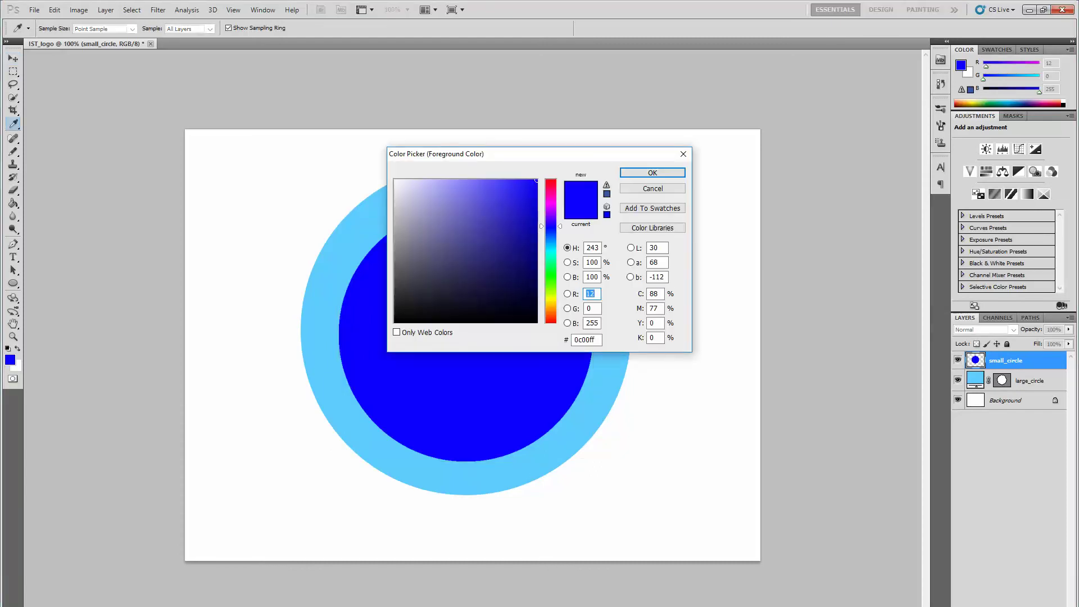
pyautogui.moveTo(537, 181); pyautogui.dragTo(395, 181)
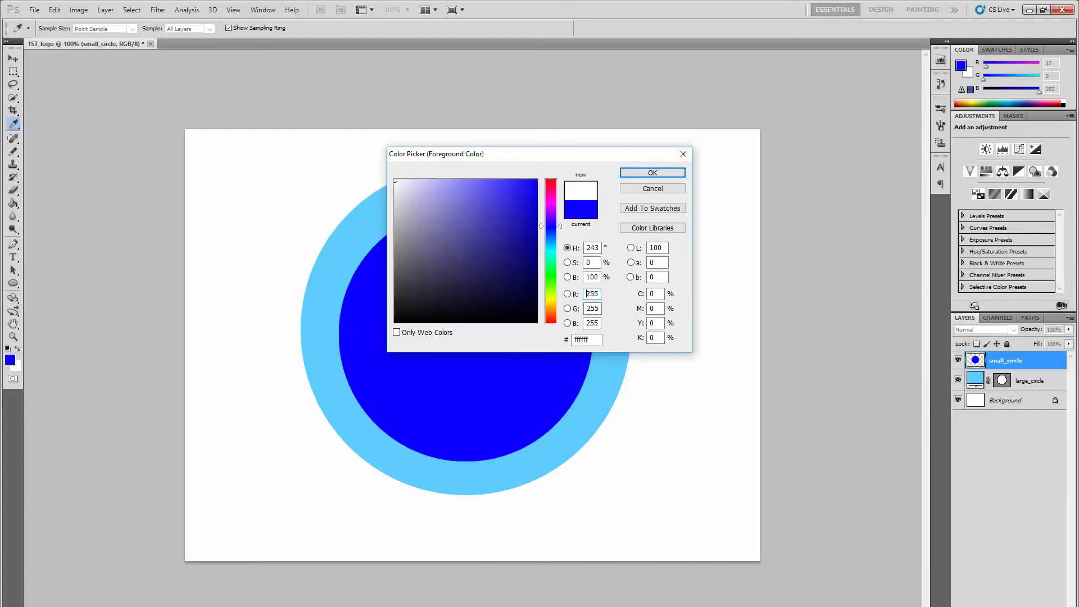
pyautogui.click(652, 172)
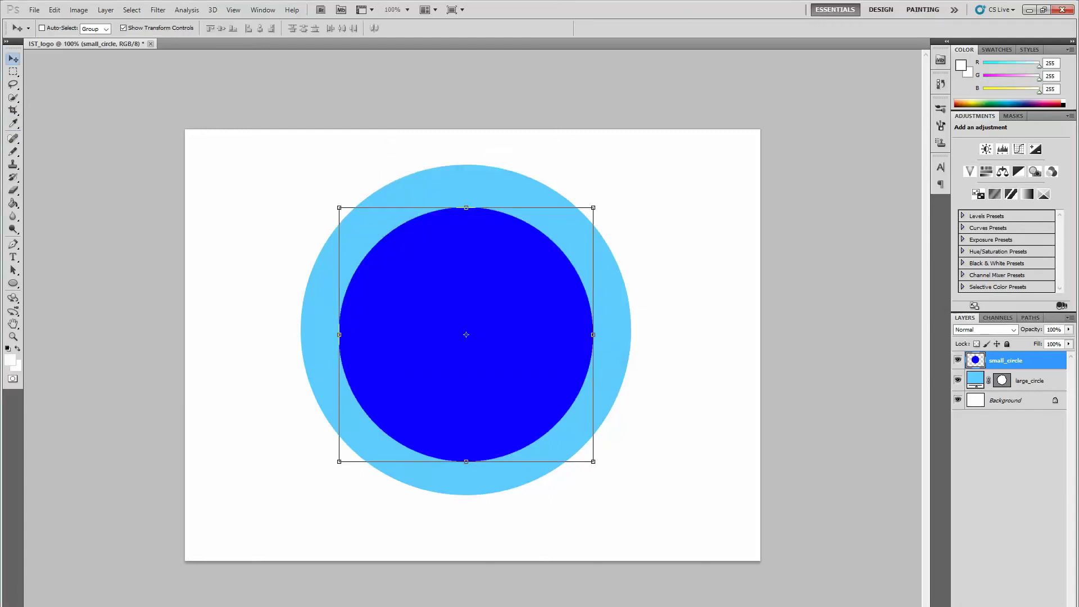
# - Add a new empty layer named mtn above small_circle
pyautogui.click(1070, 317)
pyautogui.click(967, 324)
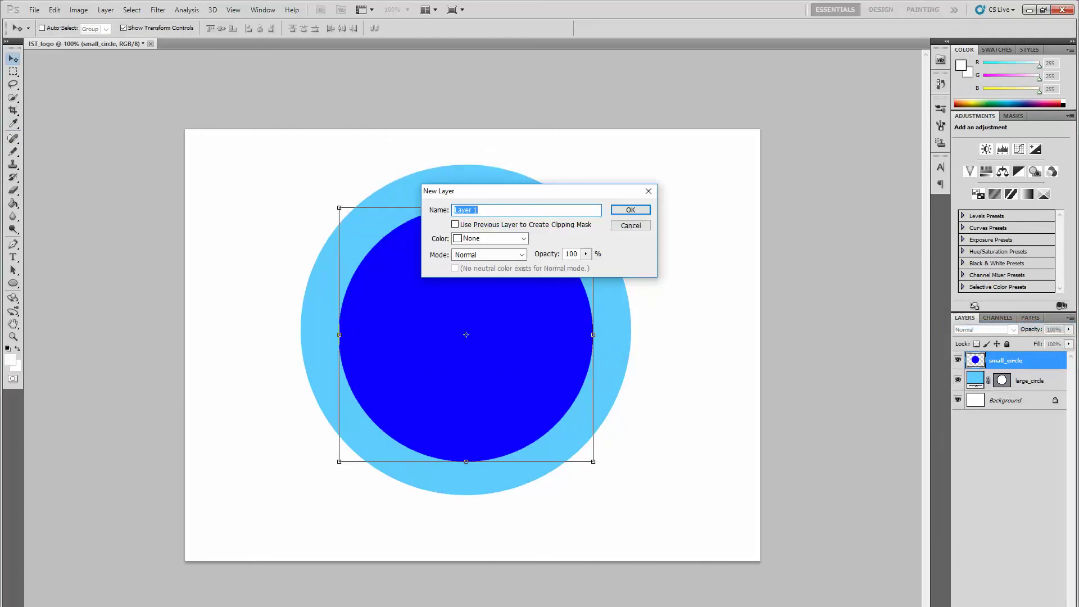
pyautogui.write('mtn')
pyautogui.press('Return')
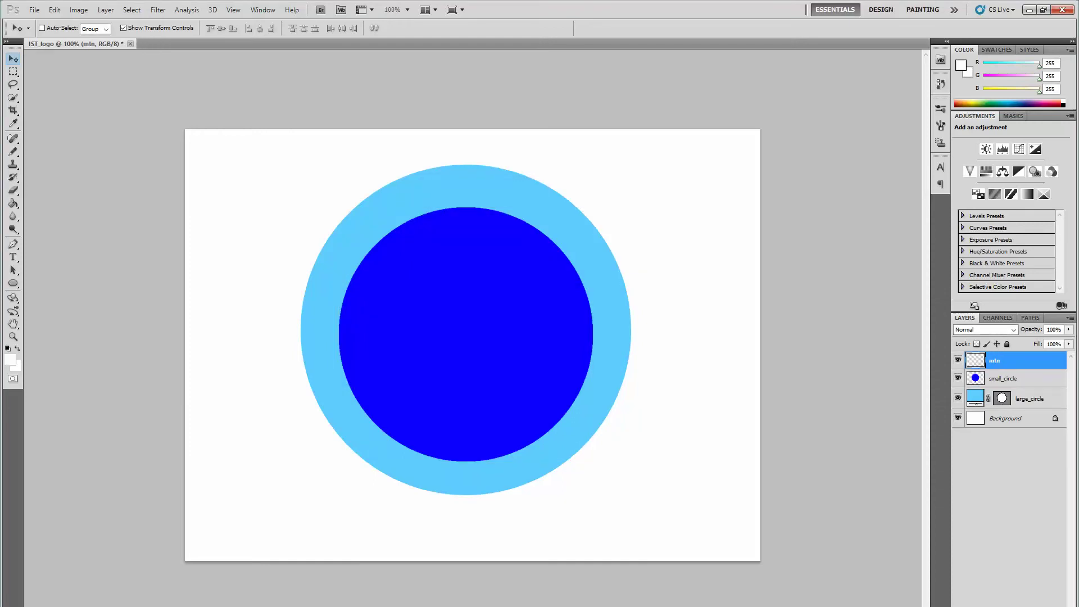
pyautogui.click(13, 151)
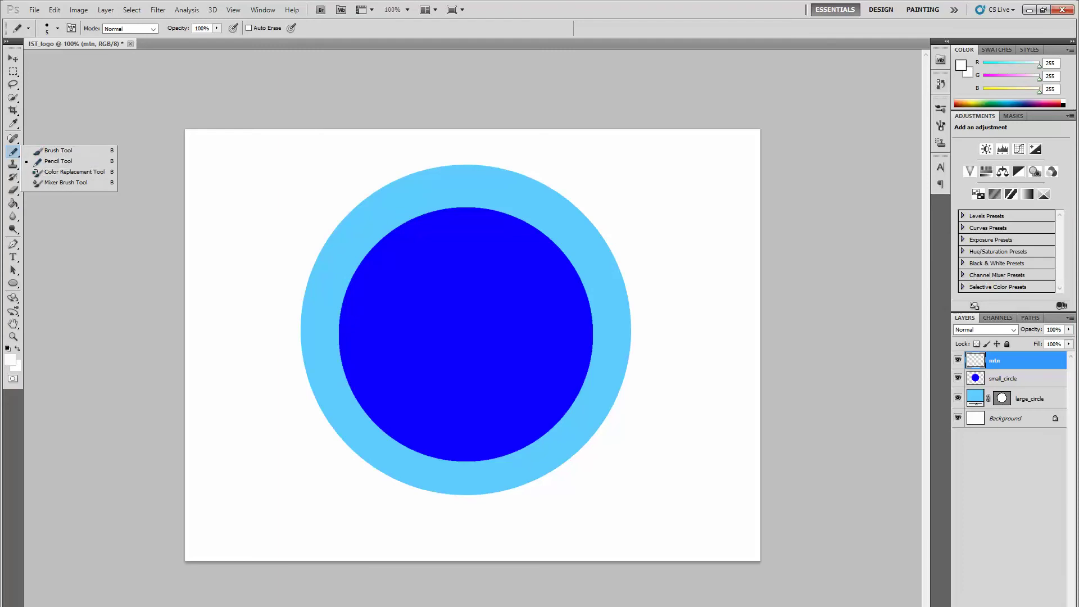
# - Draw three white mountain peaks across the dark blue circle with a 4 px Pencil
pyautogui.click(59, 161)
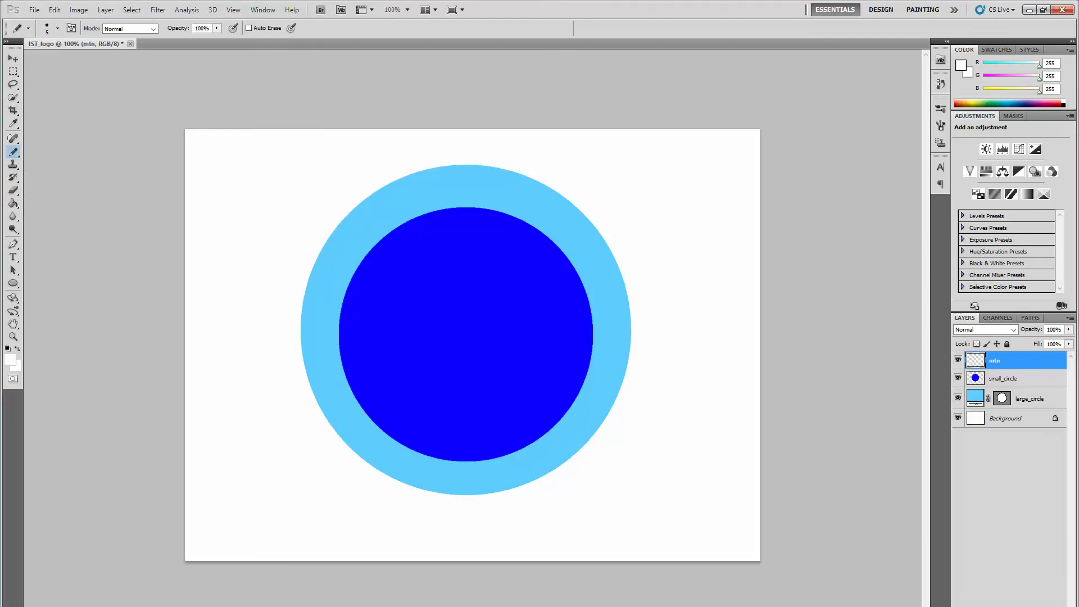
pyautogui.click(58, 28)
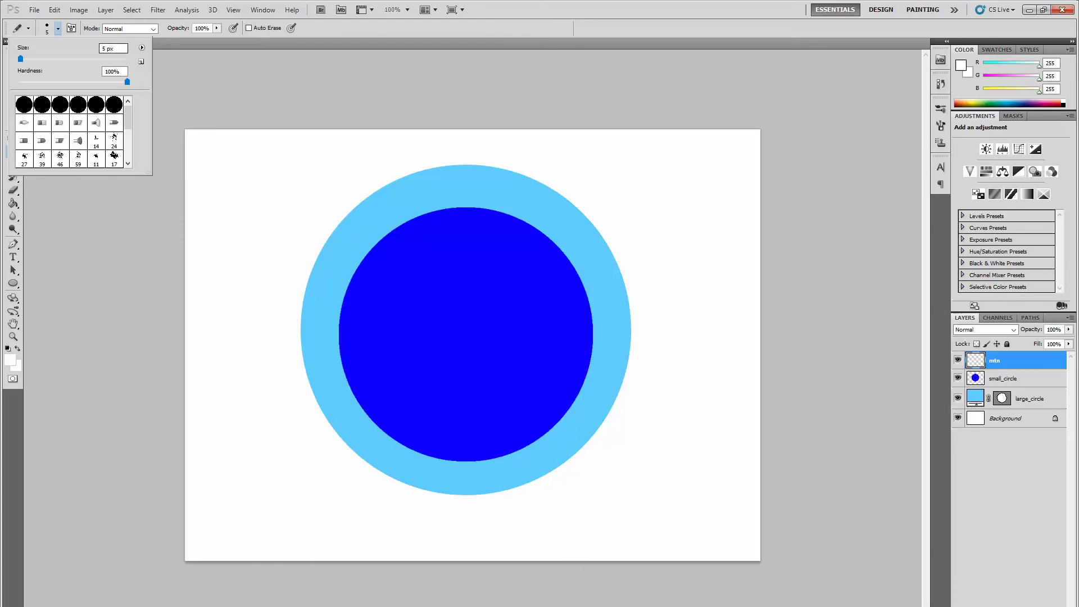
pyautogui.doubleClick(106, 48)
pyautogui.write('4')
pyautogui.press('Return')
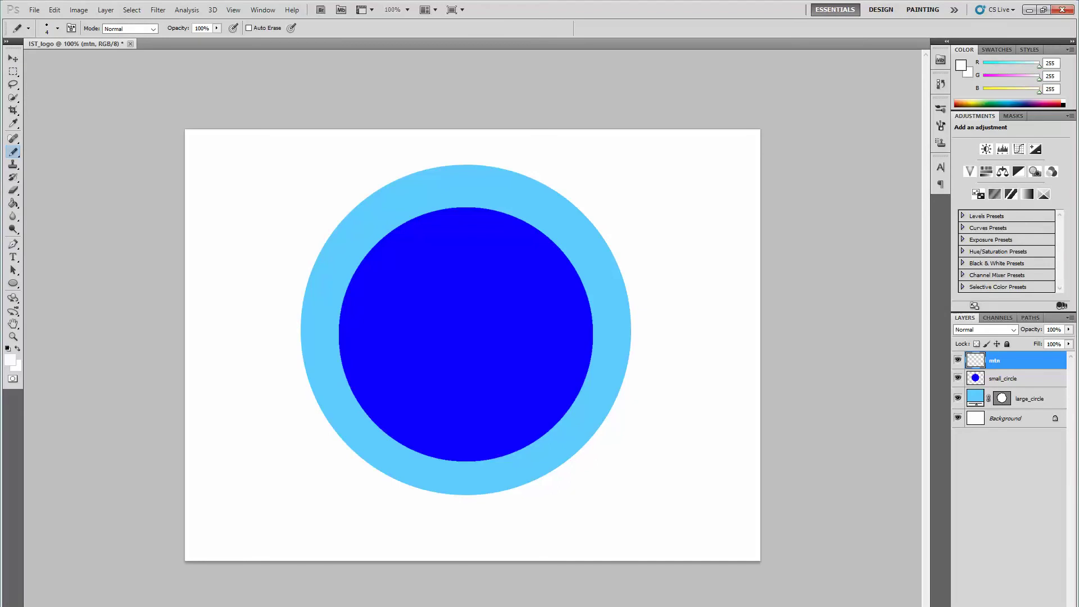
pyautogui.moveTo(356, 351)
pyautogui.mouseDown()
pyautogui.moveTo(406, 270)
pyautogui.moveTo(472, 365)
pyautogui.mouseUp()
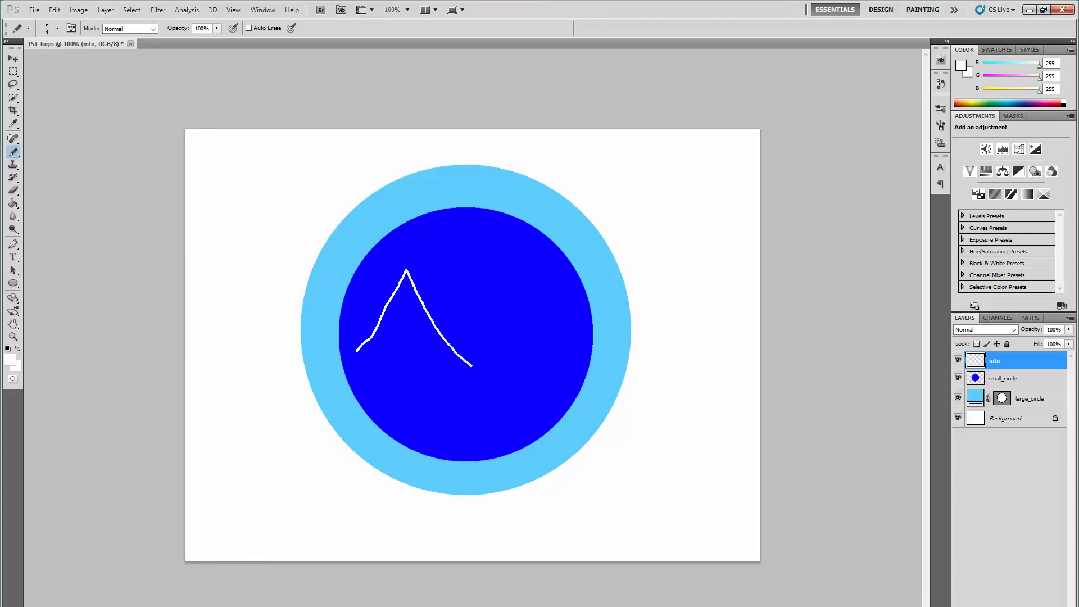
pyautogui.moveTo(432, 321)
pyautogui.mouseDown()
pyautogui.moveTo(454, 279)
pyautogui.moveTo(529, 370)
pyautogui.mouseUp()
pyautogui.moveTo(486, 327)
pyautogui.mouseDown()
pyautogui.moveTo(504, 302)
pyautogui.moveTo(547, 333)
pyautogui.mouseUp()
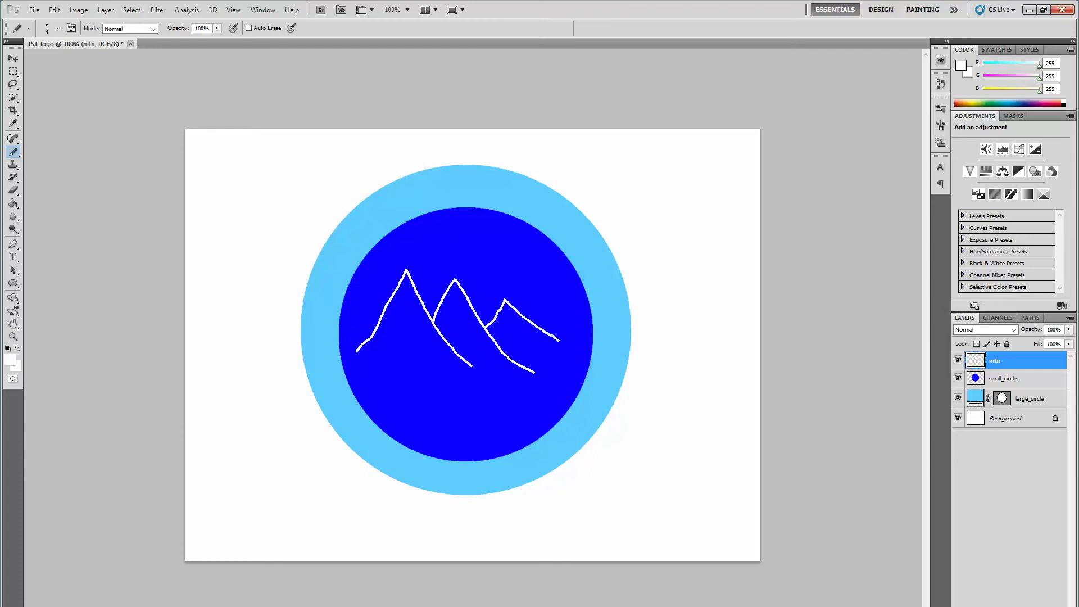
pyautogui.hotkey('alt', 'Tab')
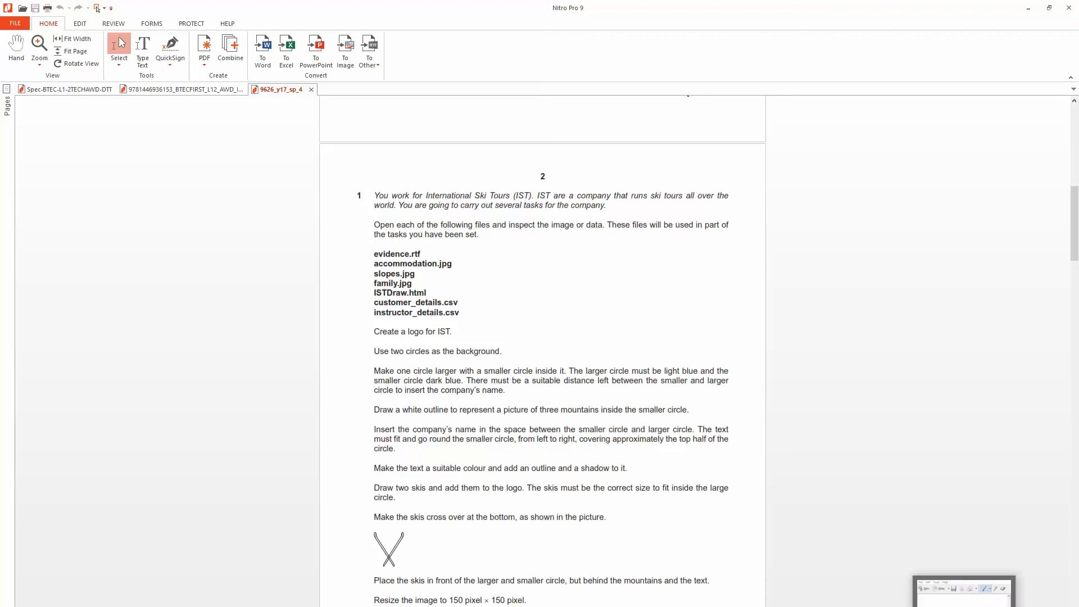
pyautogui.click(828, 605)
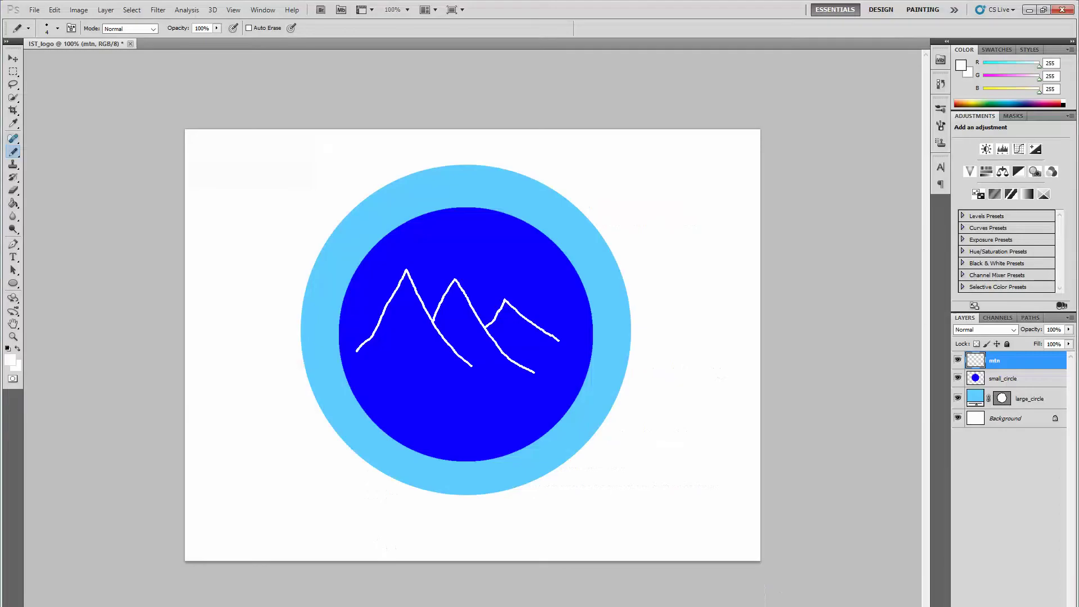
# - Add a new layer named text
pyautogui.click(1070, 318)
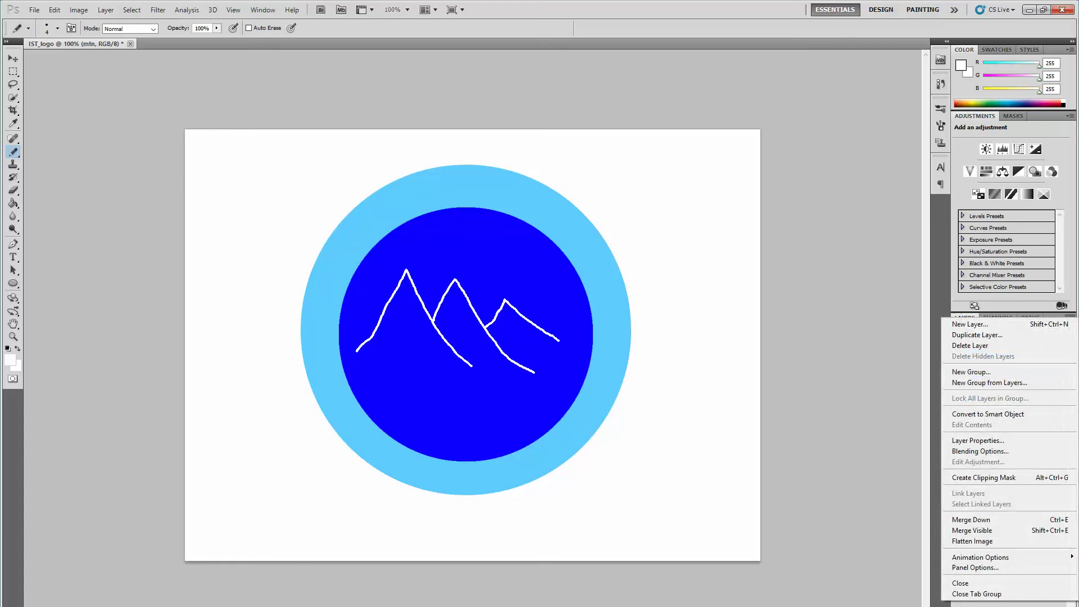
pyautogui.click(966, 325)
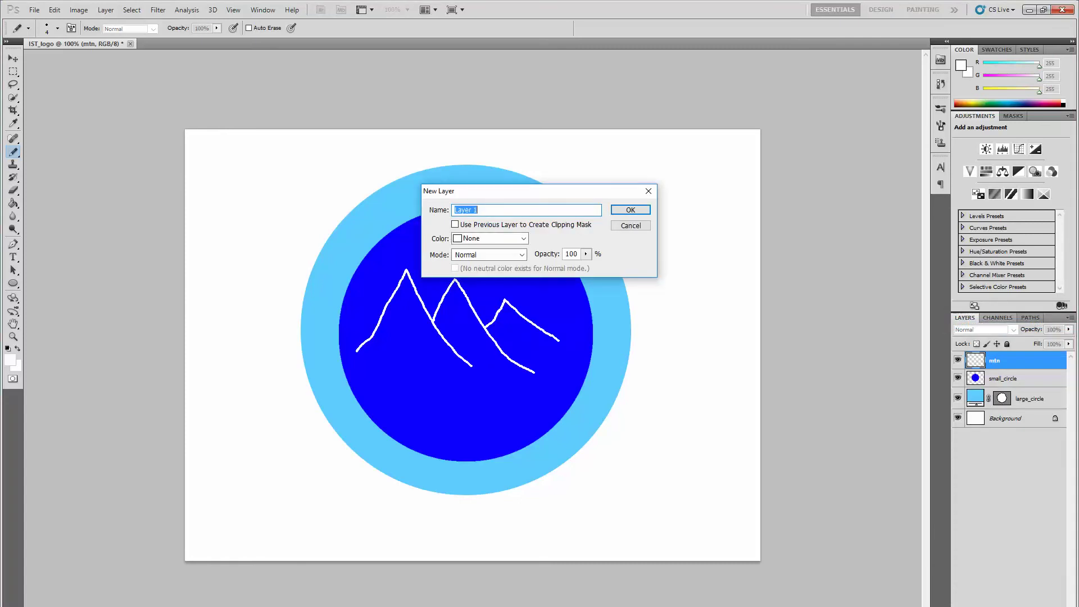
pyautogui.write('text')
pyautogui.press('Return')
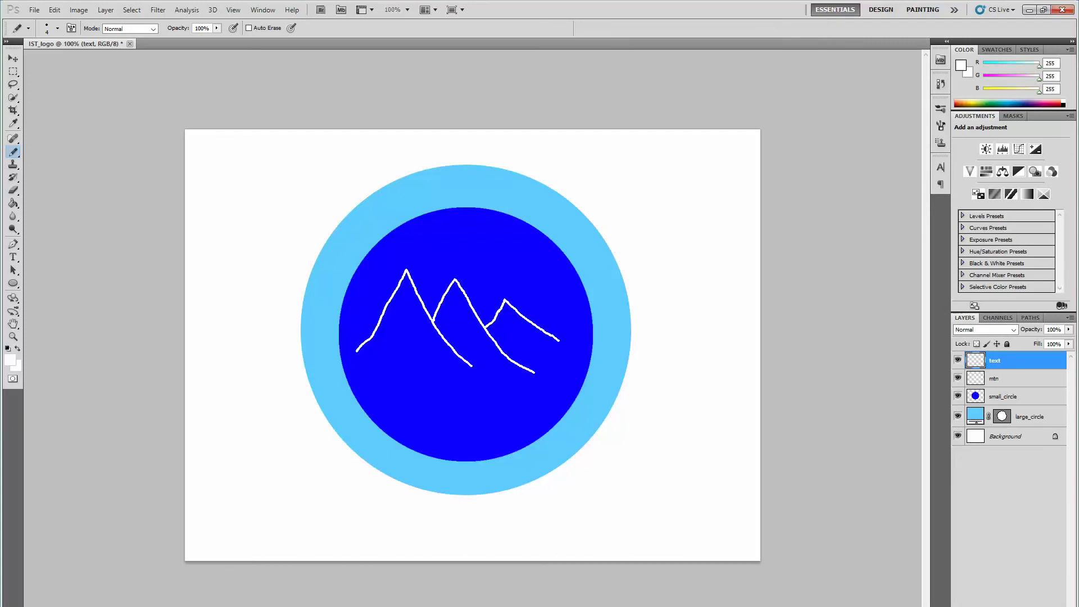
# - Type 'International Skit Team' across the ring's top and delete the stray 't' in Skit
pyautogui.press('t')
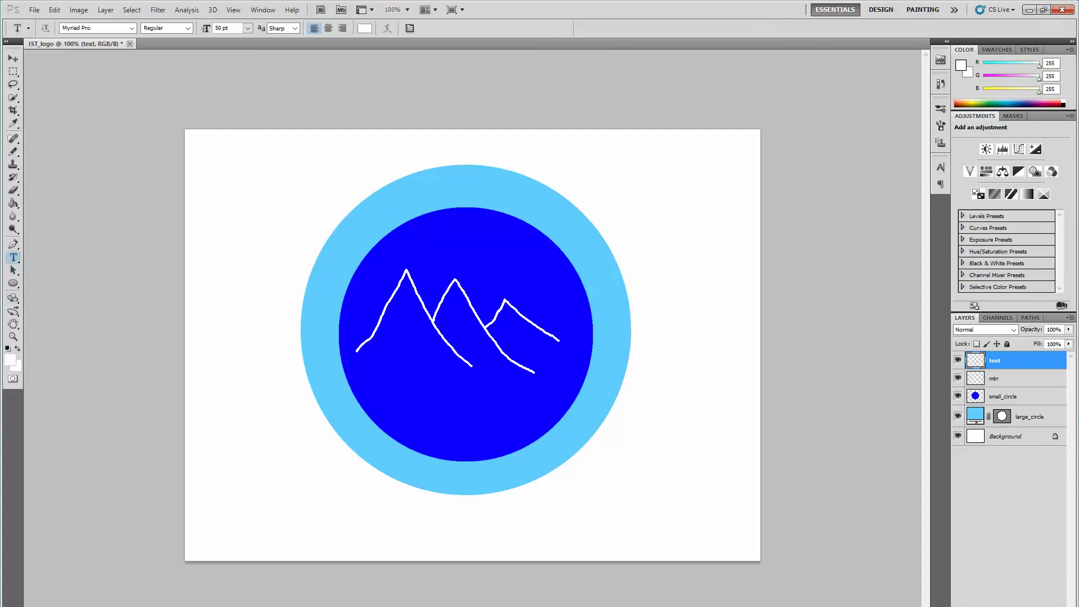
pyautogui.rightClick(12, 258)
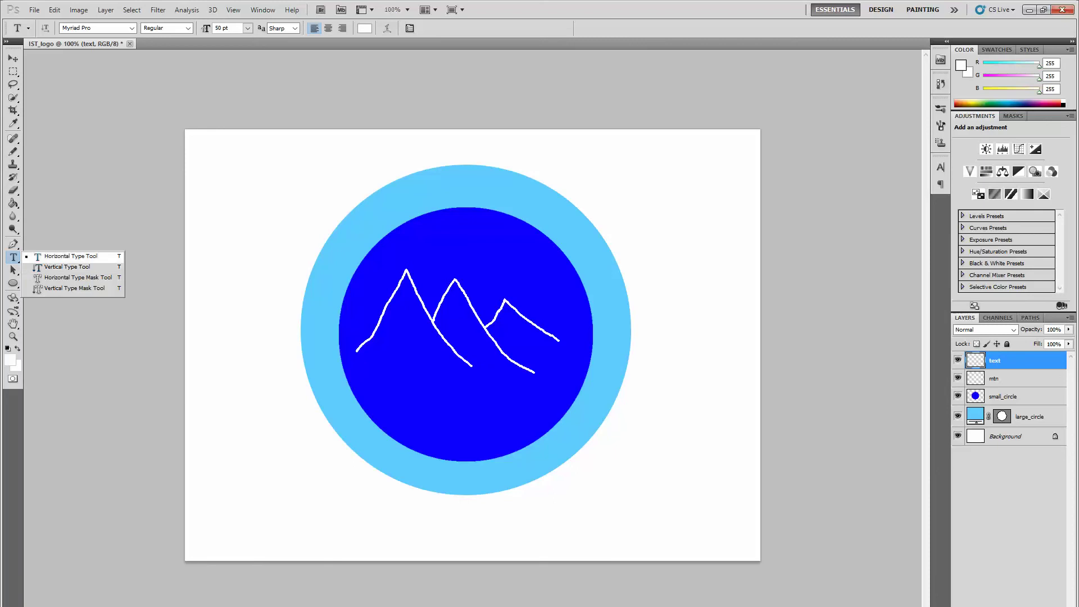
pyautogui.click(71, 256)
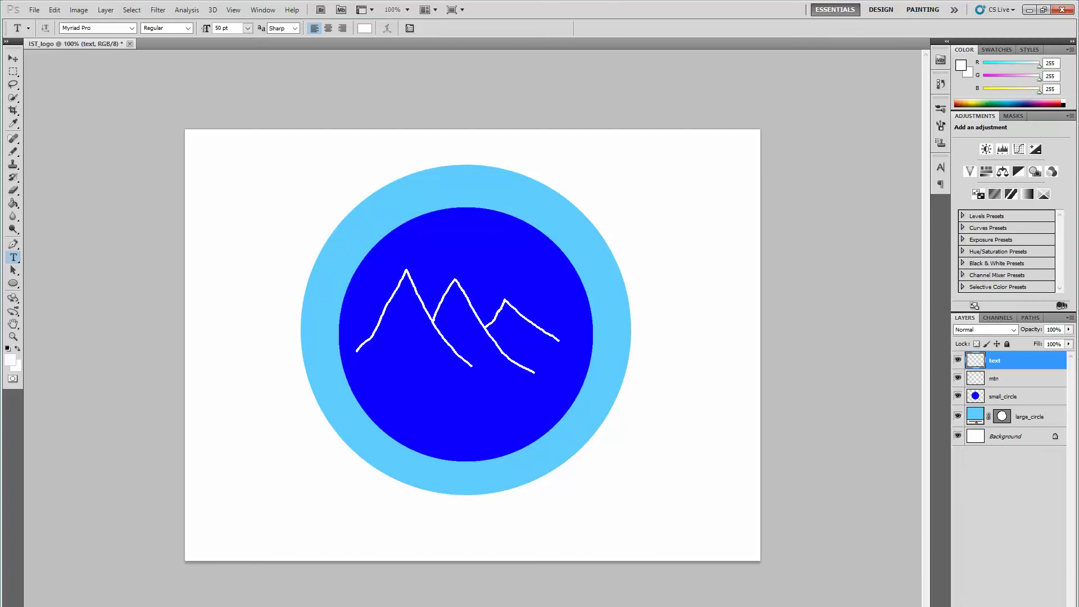
pyautogui.click(368, 216)
pyautogui.write('In')
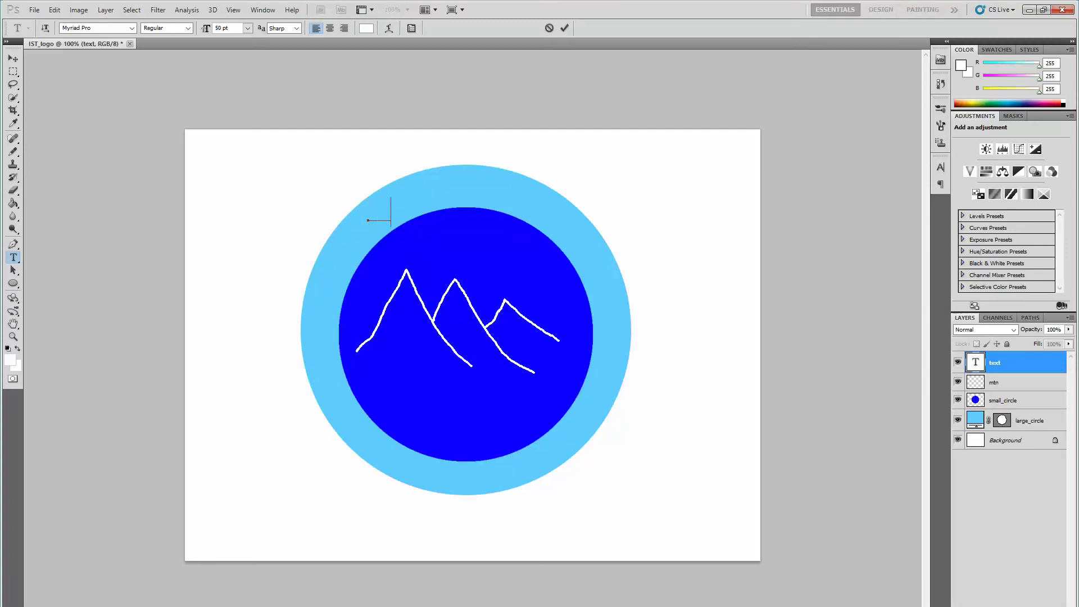
pyautogui.write('terna')
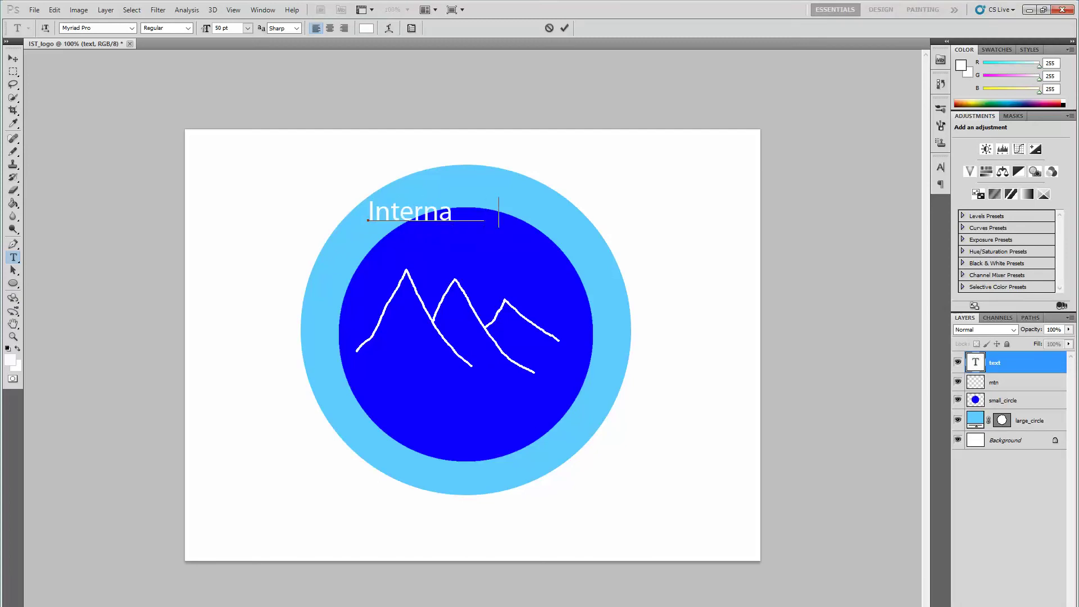
pyautogui.write('tional Skit Team')
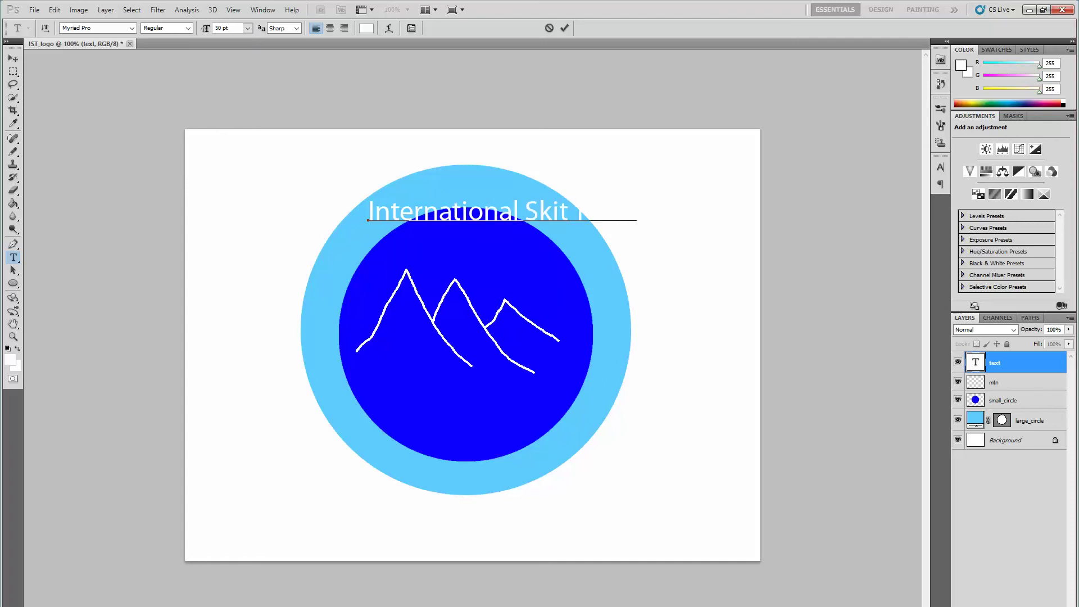
pyautogui.click(559, 212)
pyautogui.press('Delete')
# - Commit the company name, shift it lower-left on the ring, and select its text
pyautogui.click(12, 59)
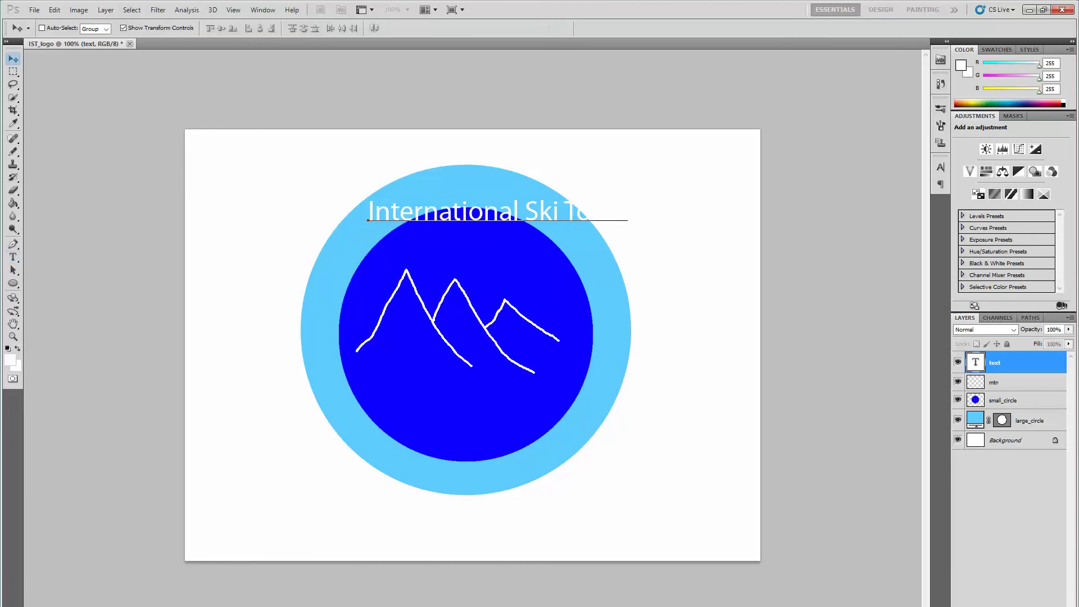
pyautogui.moveTo(499, 212); pyautogui.dragTo(470, 229)
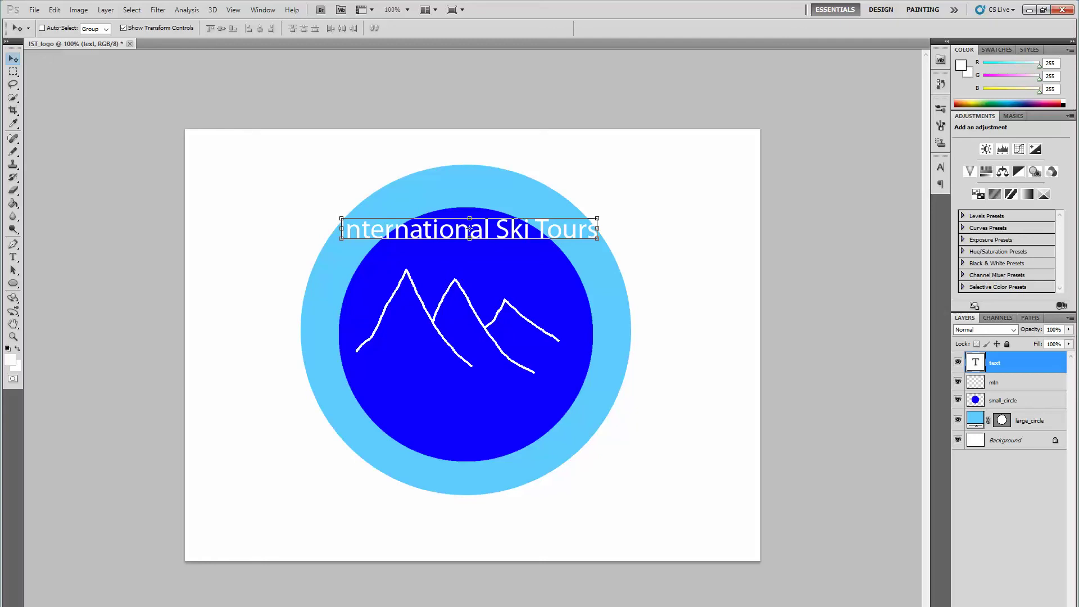
pyautogui.doubleClick(470, 229)
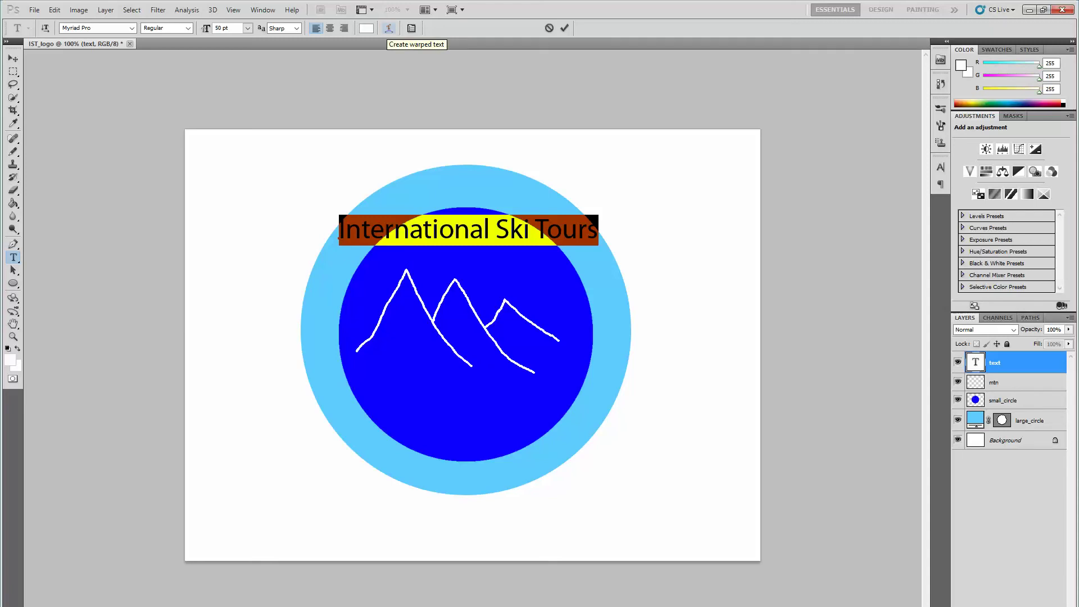
# - Apply an Arc warp with about +61% bend to the company name
pyautogui.click(389, 28)
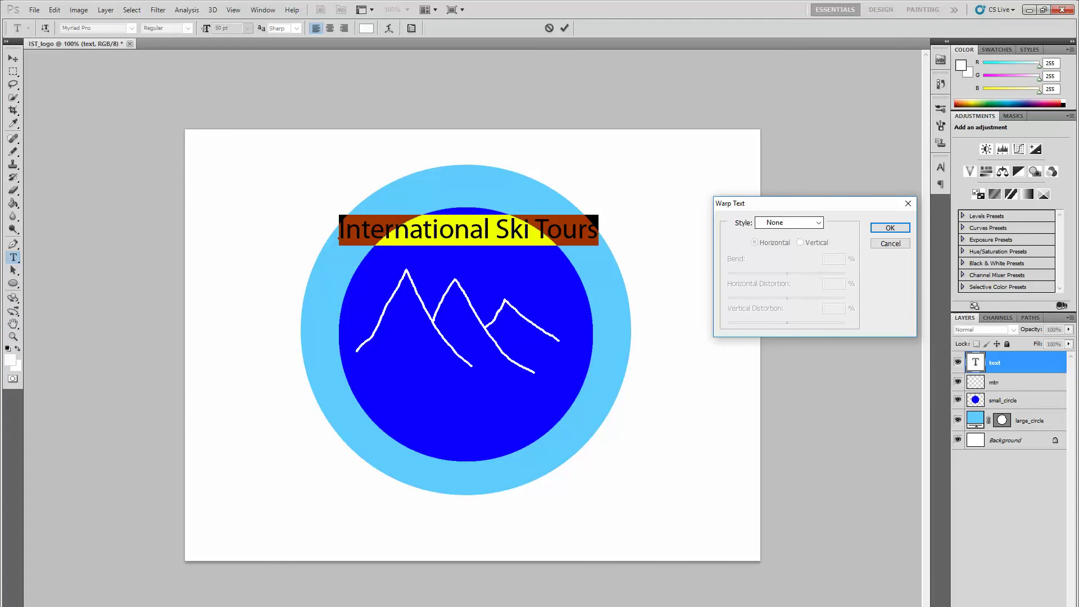
pyautogui.click(819, 223)
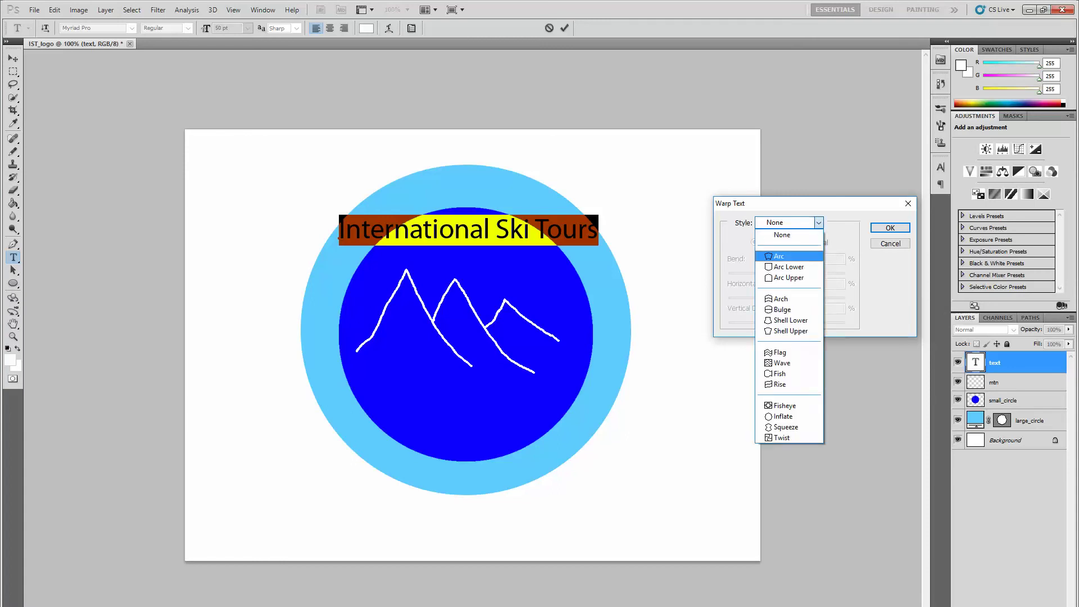
pyautogui.click(780, 256)
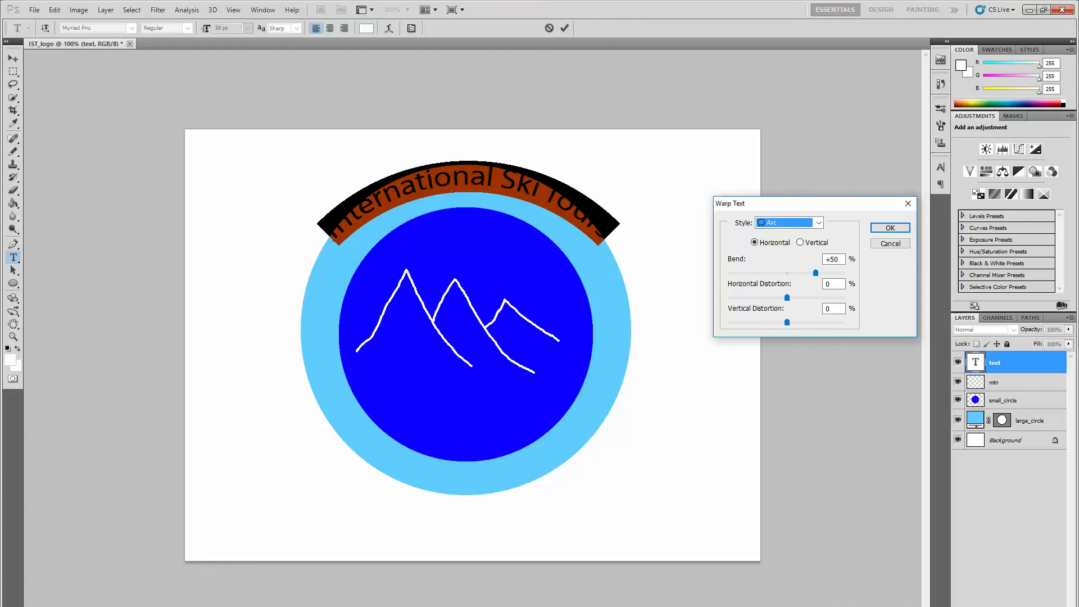
pyautogui.moveTo(816, 273); pyautogui.dragTo(822, 273)
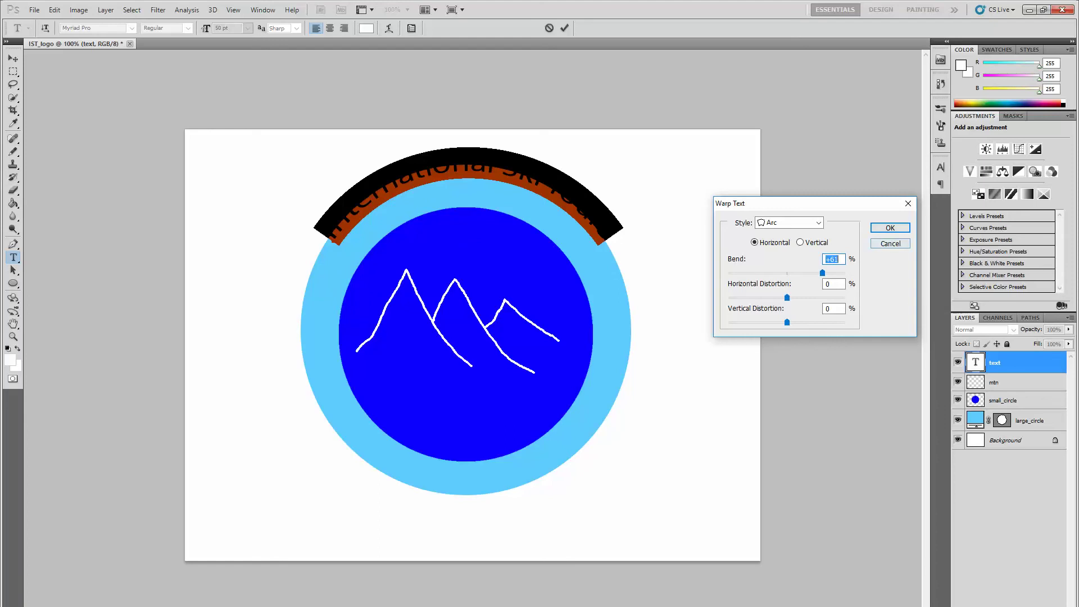
pyautogui.press('Return')
# - Move the arced company name onto the light-blue ring's top band, narrow it to 90% width, and apply
pyautogui.click(13, 58)
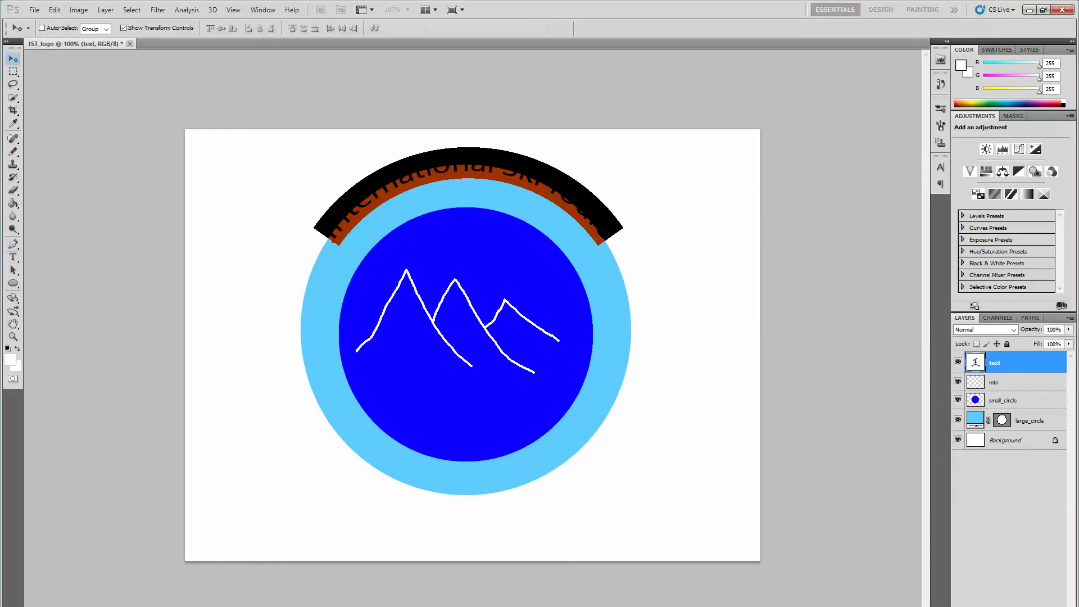
pyautogui.moveTo(466, 179); pyautogui.dragTo(466, 213)
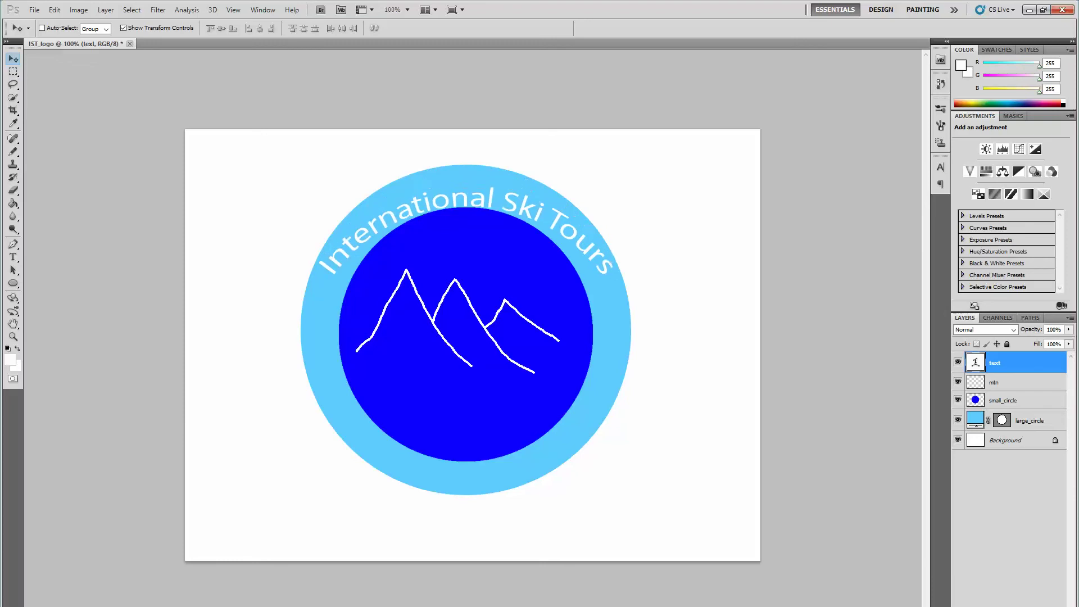
pyautogui.moveTo(586, 249)
pyautogui.mouseDown()
pyautogui.moveTo(611, 246)
pyautogui.moveTo(593, 246)
pyautogui.mouseUp()
pyautogui.moveTo(294, 214); pyautogui.dragTo(324, 213)
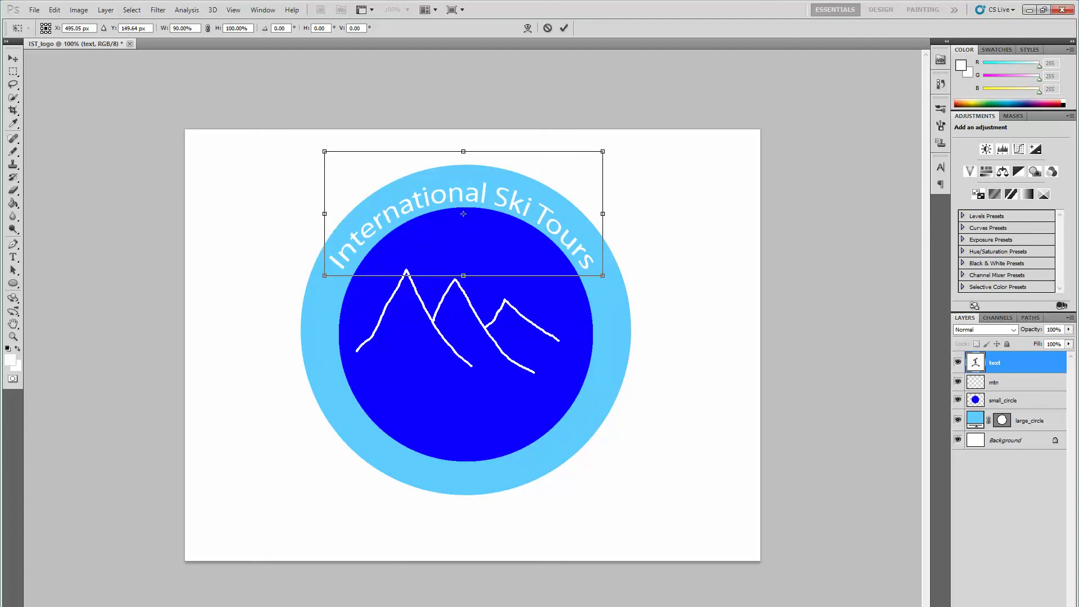
pyautogui.press('Right')
pyautogui.press('Right')
pyautogui.press('Right')
pyautogui.press('Right')
pyautogui.press('Right')
pyautogui.press('Right')
pyautogui.press('Right')
pyautogui.press('Right')
pyautogui.press('Right')
pyautogui.press('Right')
pyautogui.press('Right')
pyautogui.press('Right')
pyautogui.press('Right')
pyautogui.press('Right')
pyautogui.press('Right')
pyautogui.press('Right')
pyautogui.moveTo(472, 247); pyautogui.dragTo(466, 241)
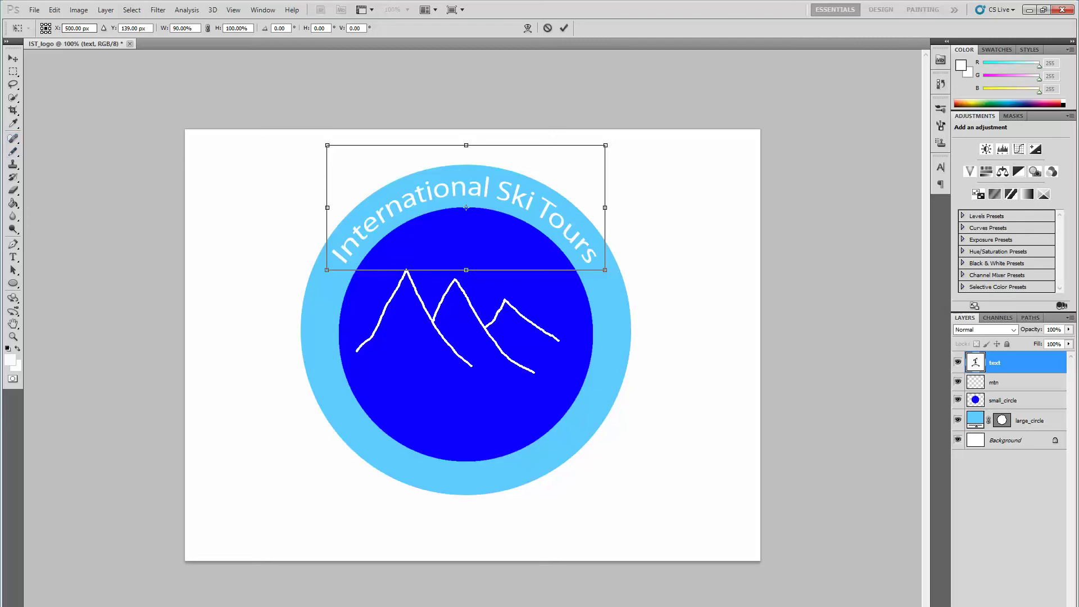
pyautogui.click(13, 59)
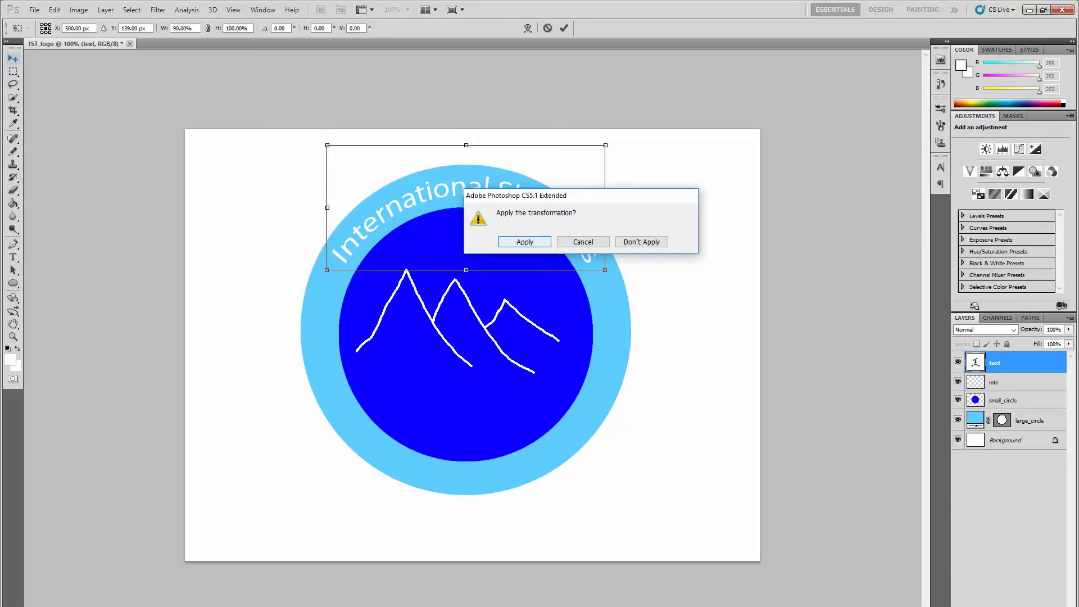
pyautogui.press('Return')
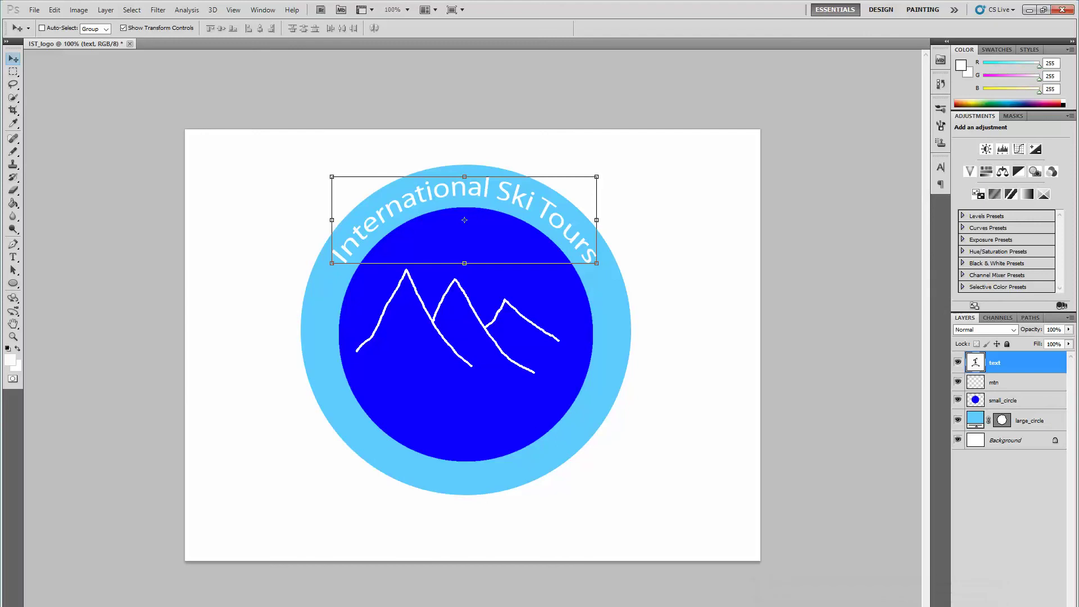
pyautogui.hotkey('alt', 'Tab')
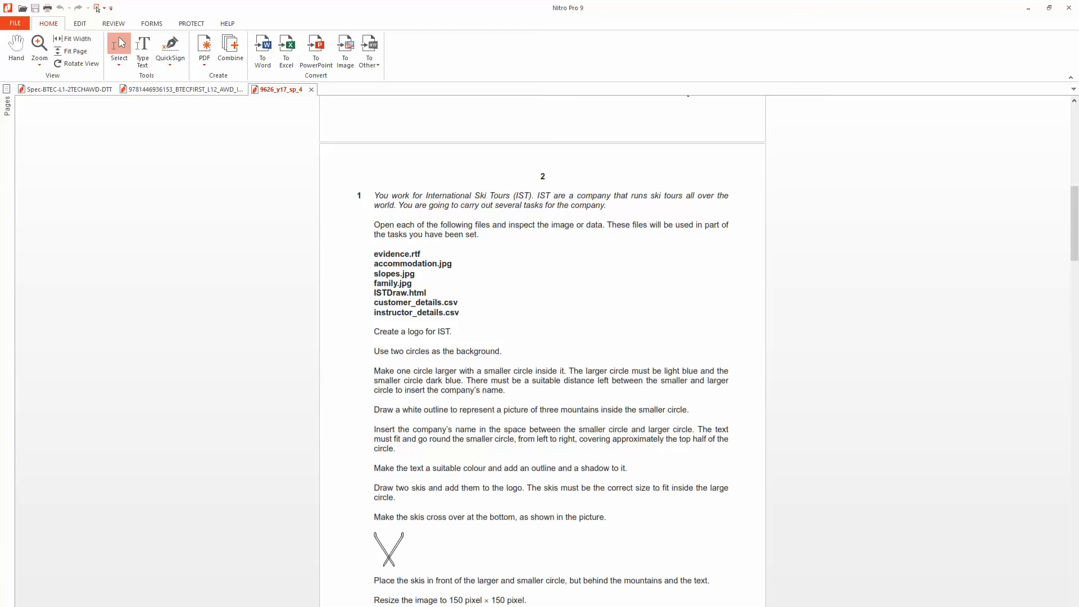
pyautogui.hotkey('alt', 'Tab')
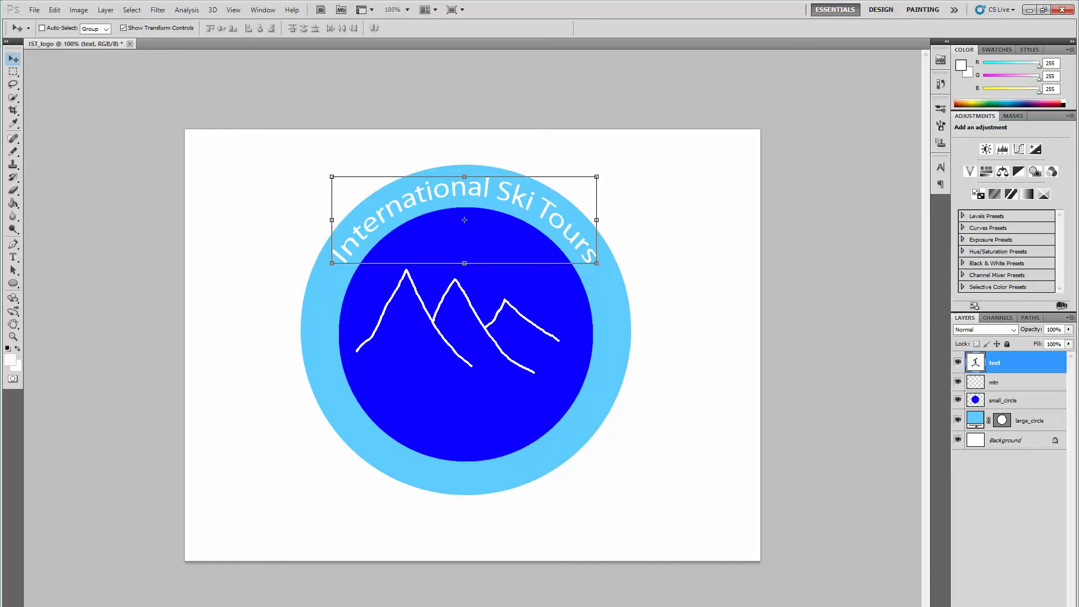
# - Give the company name text layer a drop shadow and a 2 px black stroke
pyautogui.doubleClick(1032, 363)
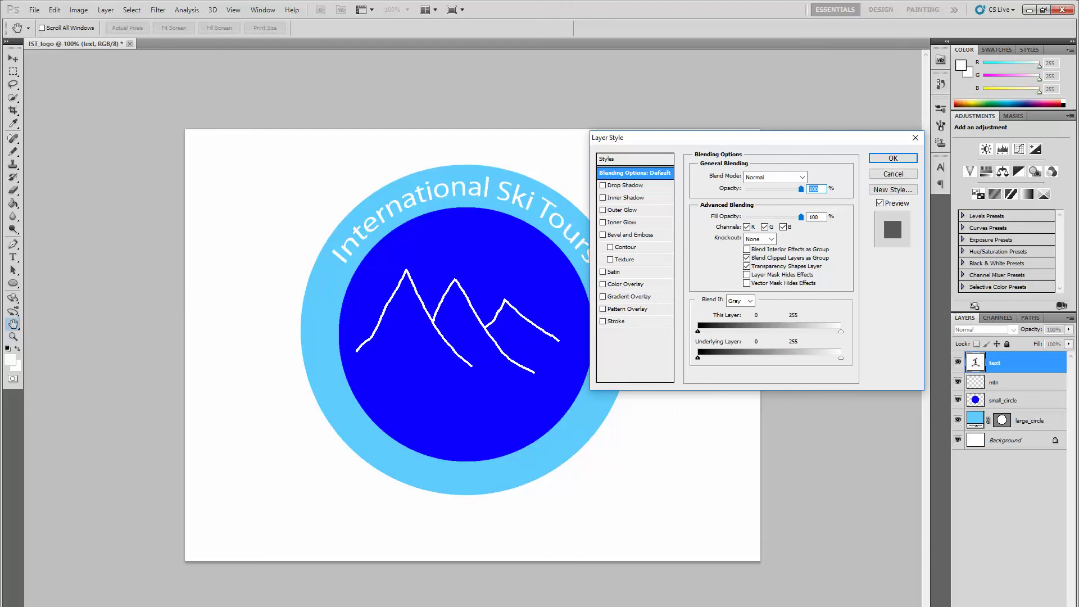
pyautogui.click(603, 185)
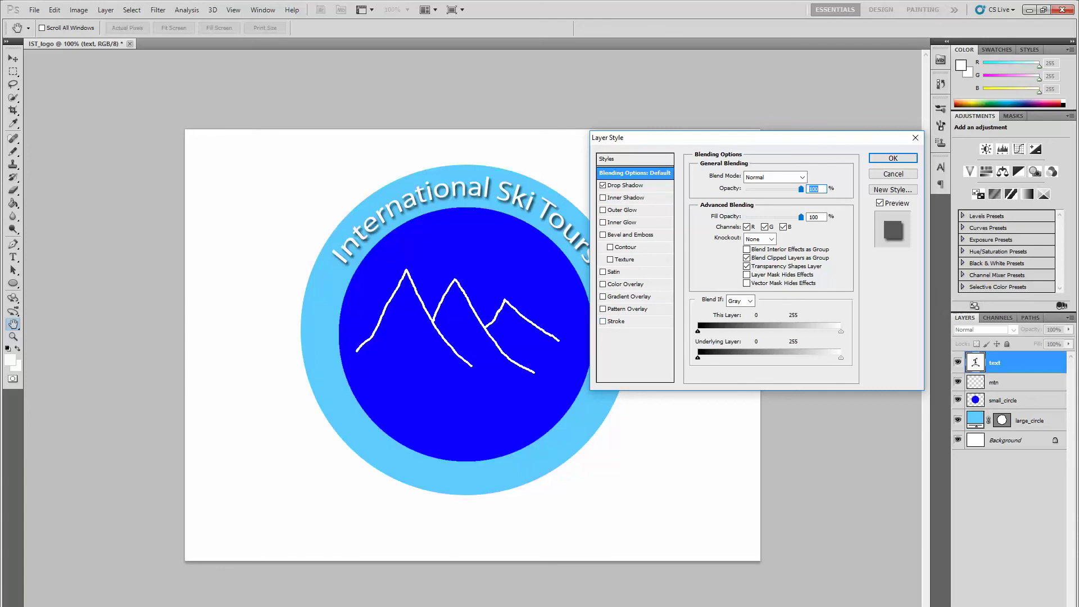
pyautogui.click(603, 321)
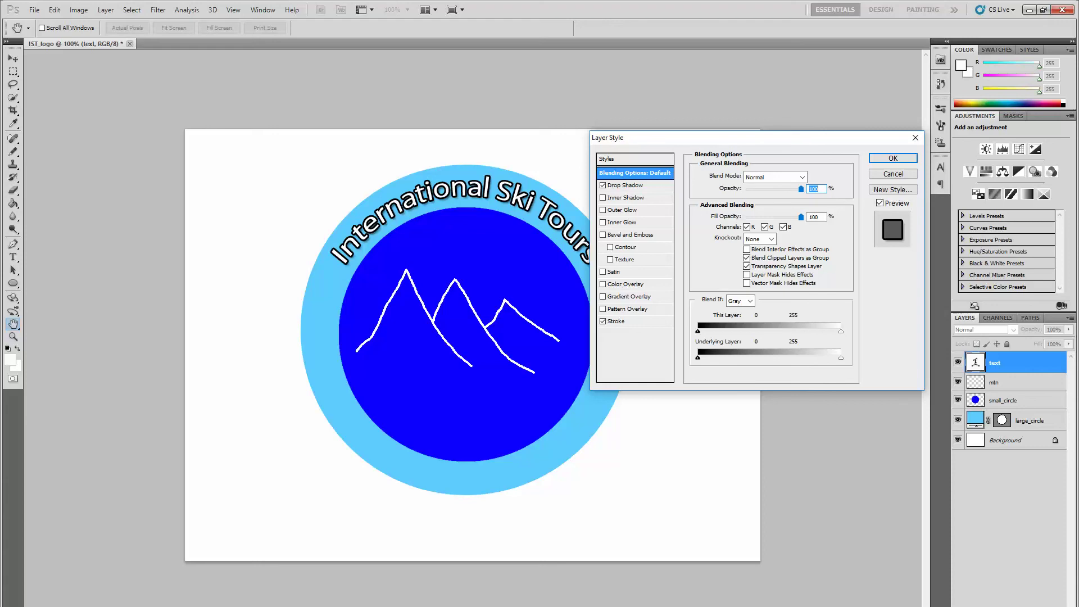
pyautogui.click(617, 322)
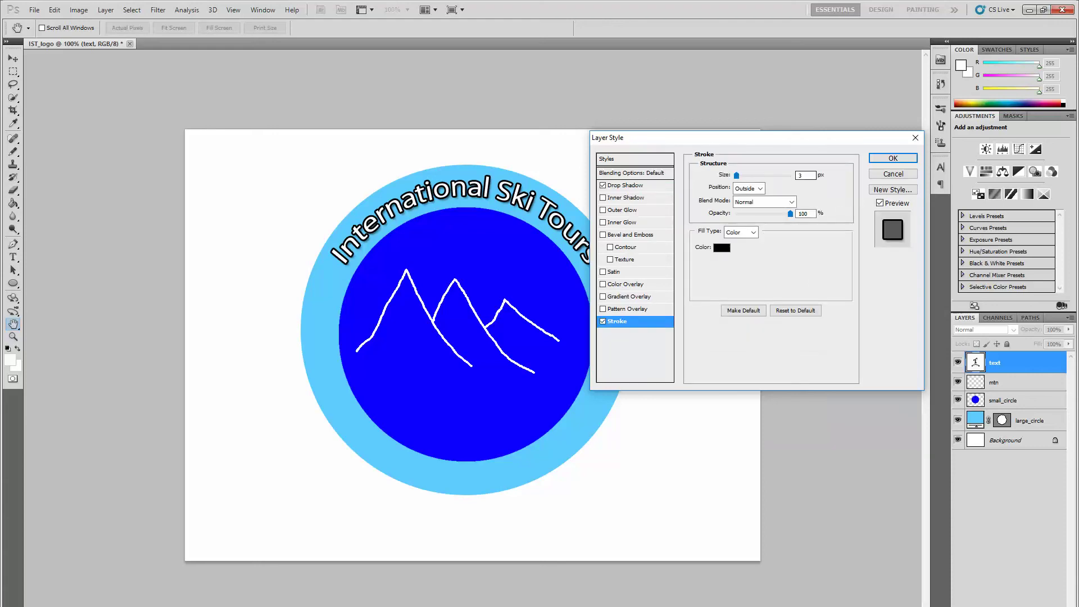
pyautogui.doubleClick(805, 175)
pyautogui.write('2')
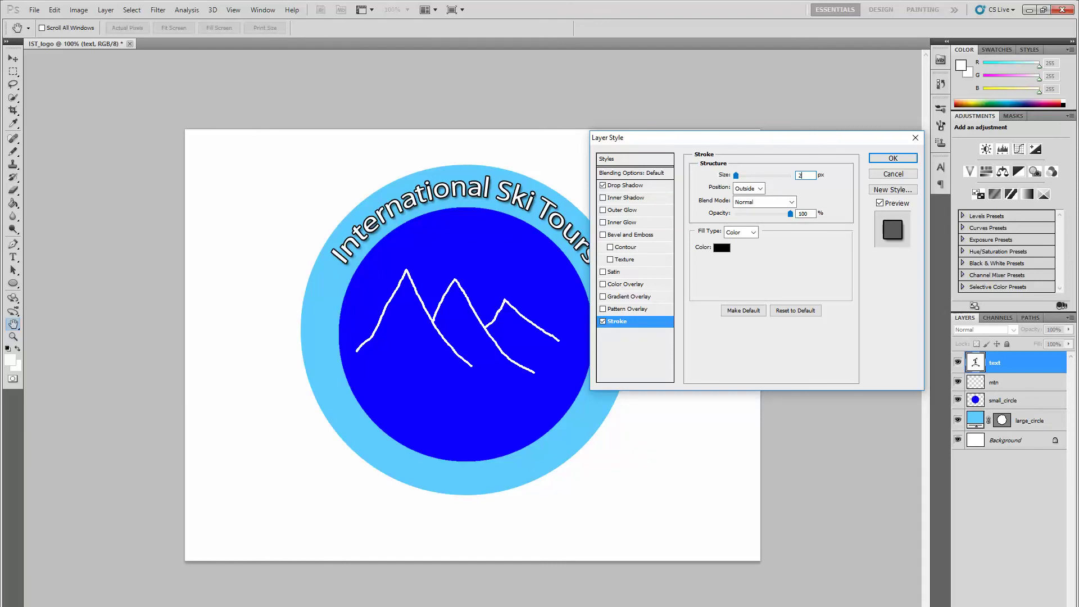
pyautogui.press('Return')
pyautogui.press('v')
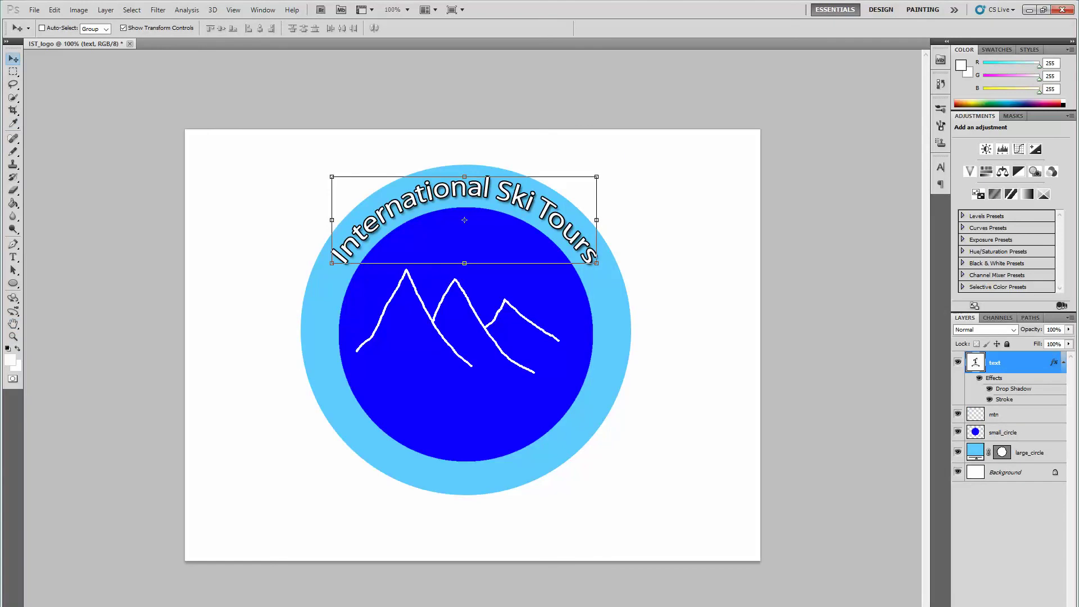
pyautogui.hotkey('alt', 'Tab')
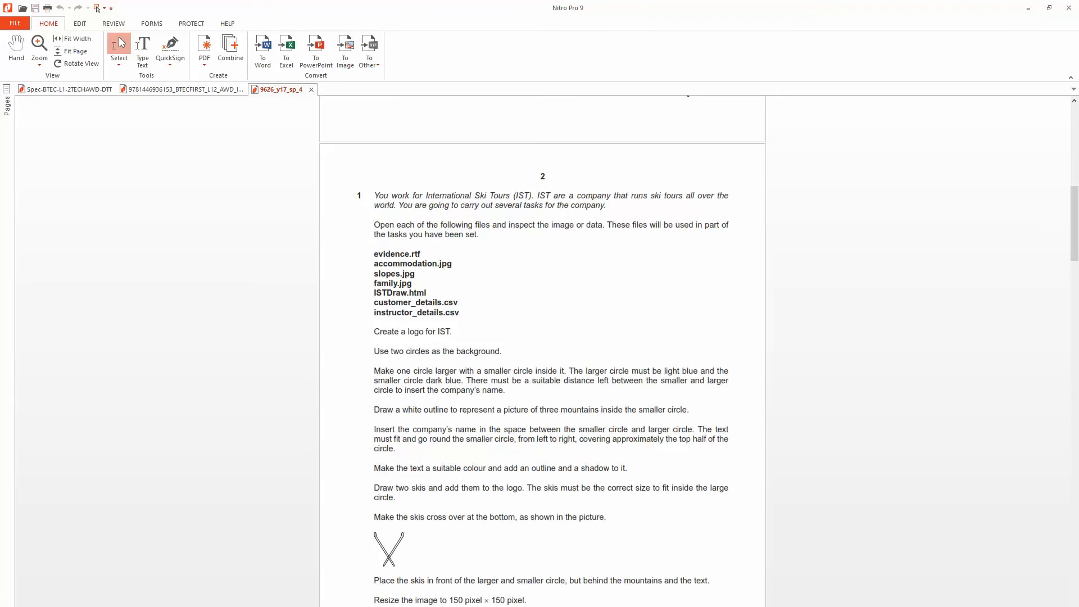
# - Scroll through the task sheet's remaining logo requirements, then return to Photoshop's Layers panel menu
pyautogui.scroll(-5, 542, 348)
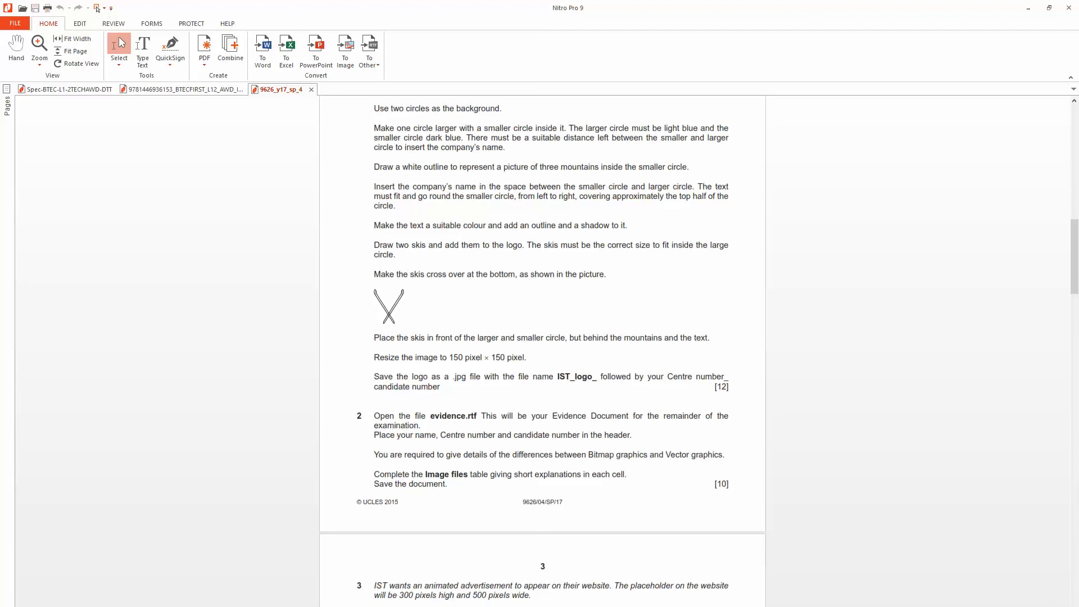
pyautogui.hotkey('alt', 'Tab')
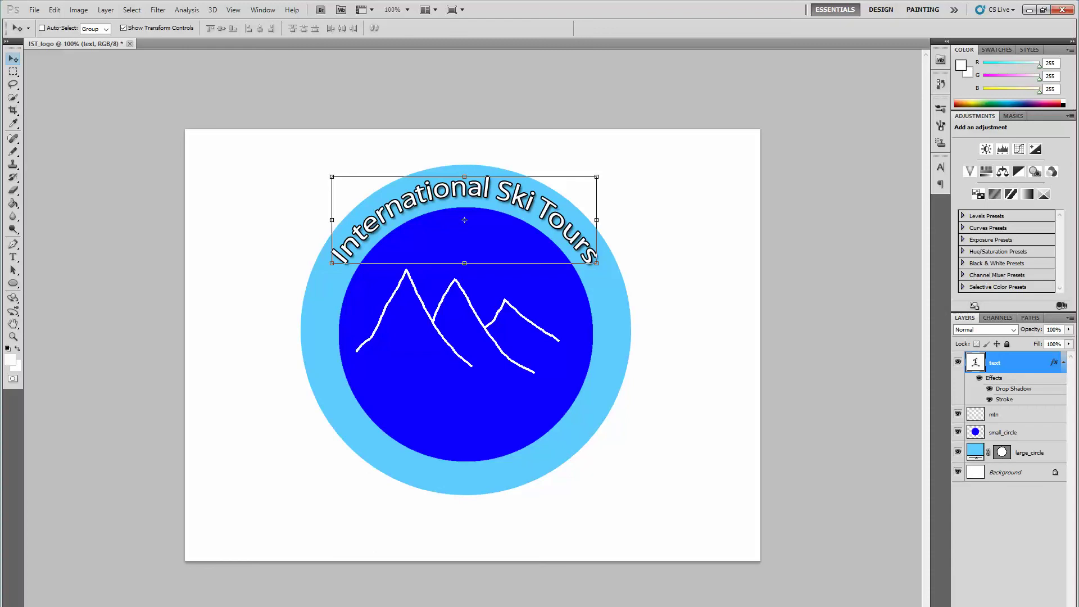
pyautogui.click(1071, 318)
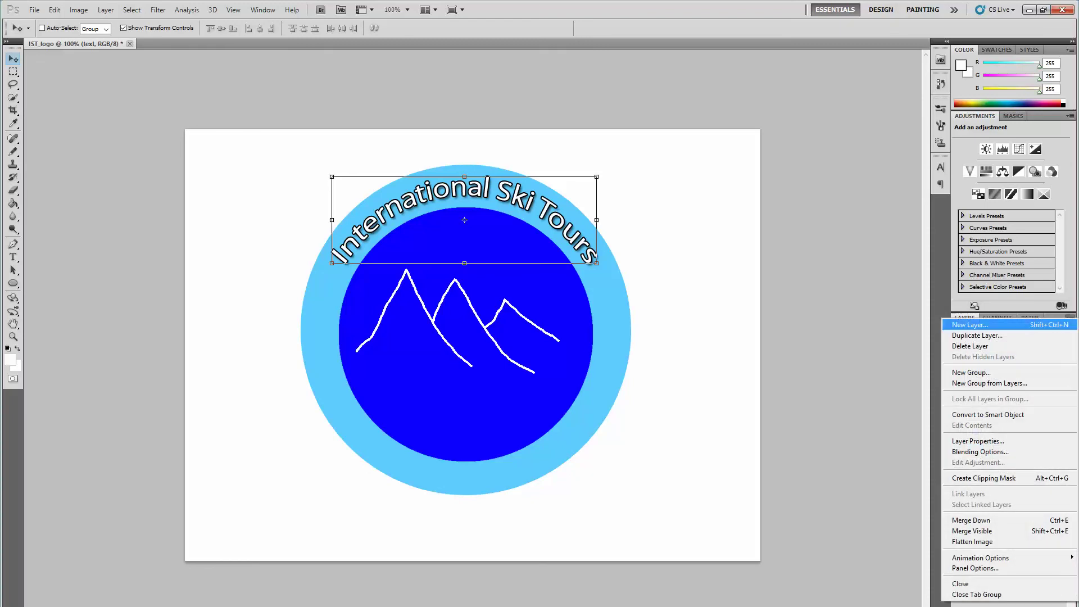
# - Create a new empty layer named Skis above the text layer
pyautogui.click(971, 325)
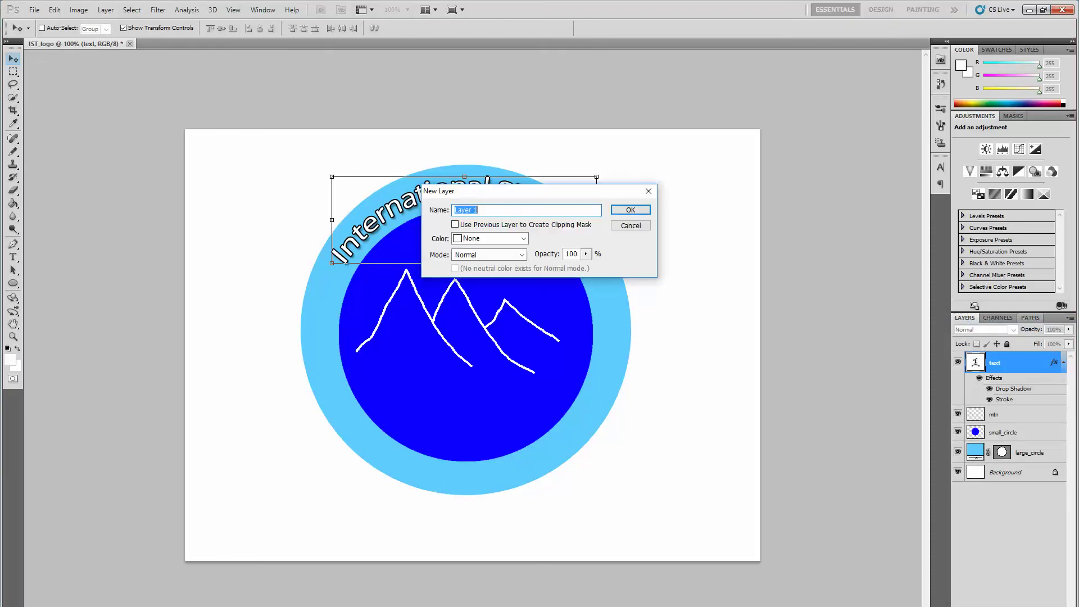
pyautogui.write('Skis')
pyautogui.press('Return')
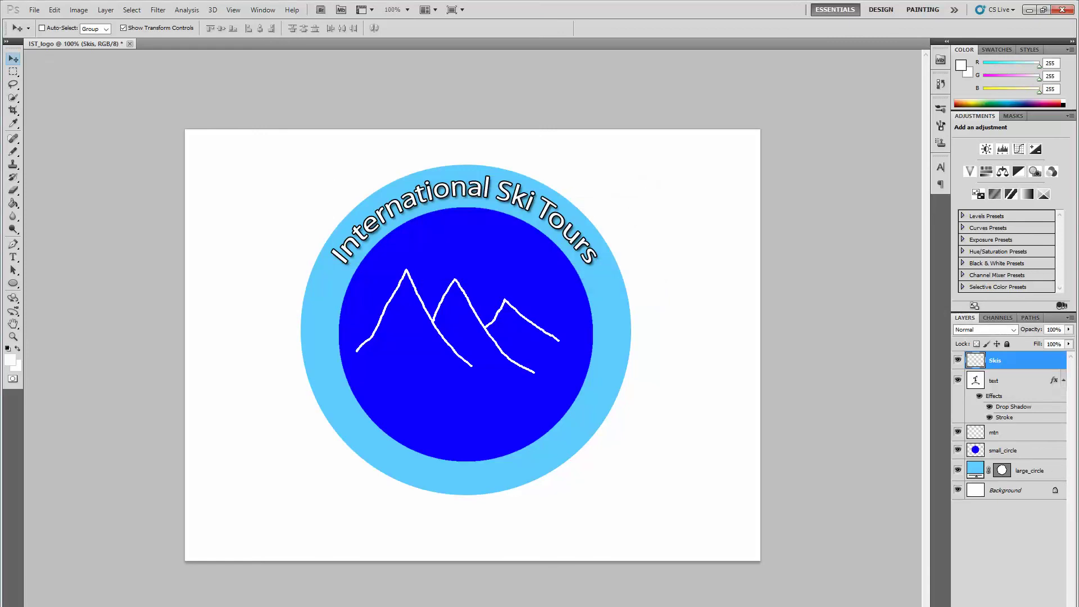
# - Set the foreground colour to black and select the Pencil tool
pyautogui.click(10, 360)
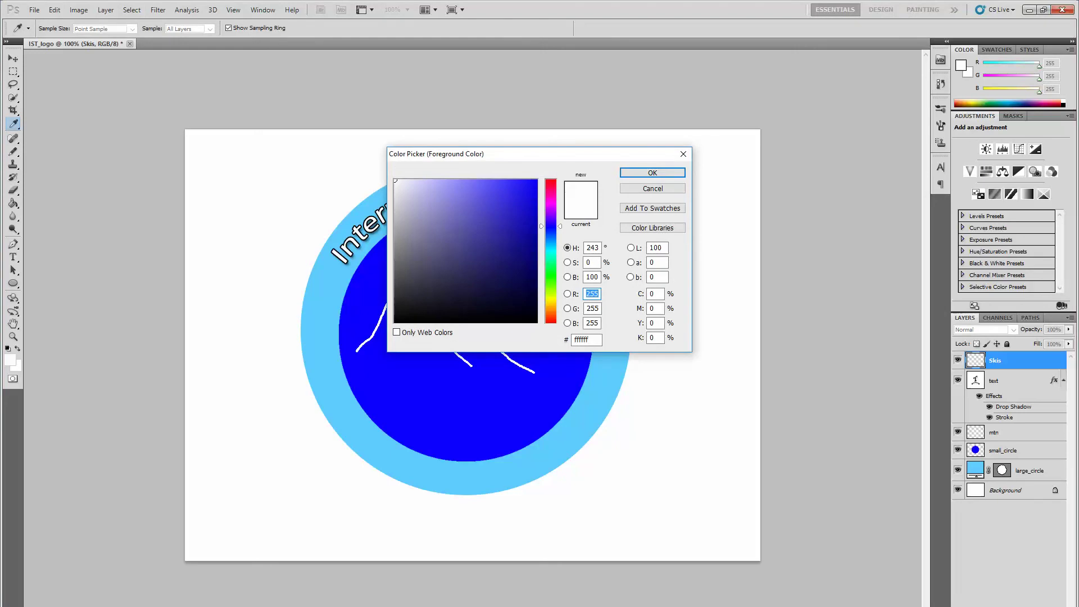
pyautogui.click(404, 319)
pyautogui.moveTo(405, 319); pyautogui.dragTo(395, 322)
pyautogui.press('Return')
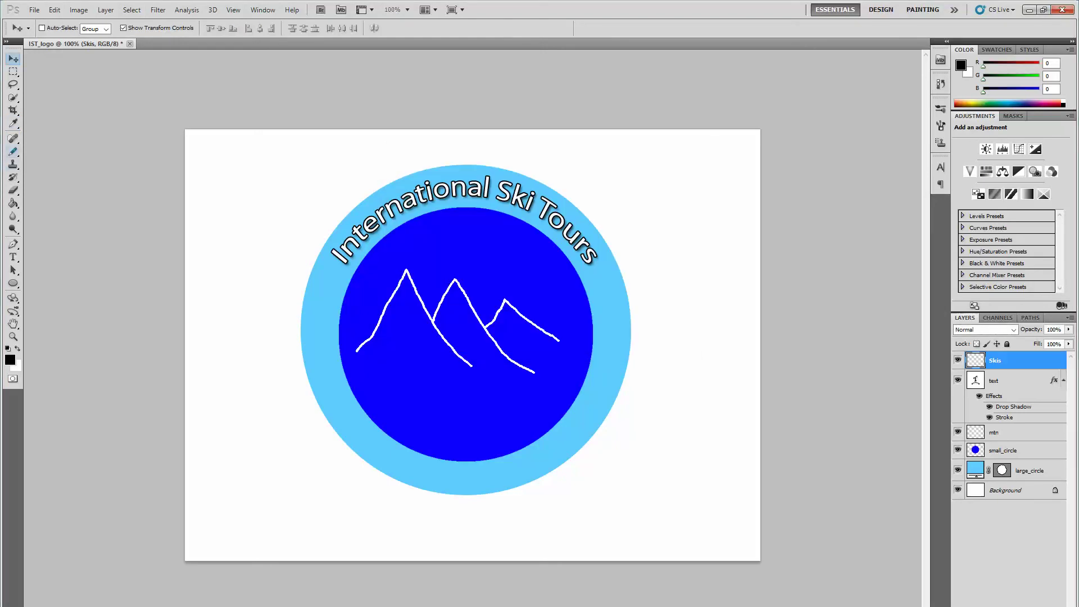
pyautogui.click(12, 151)
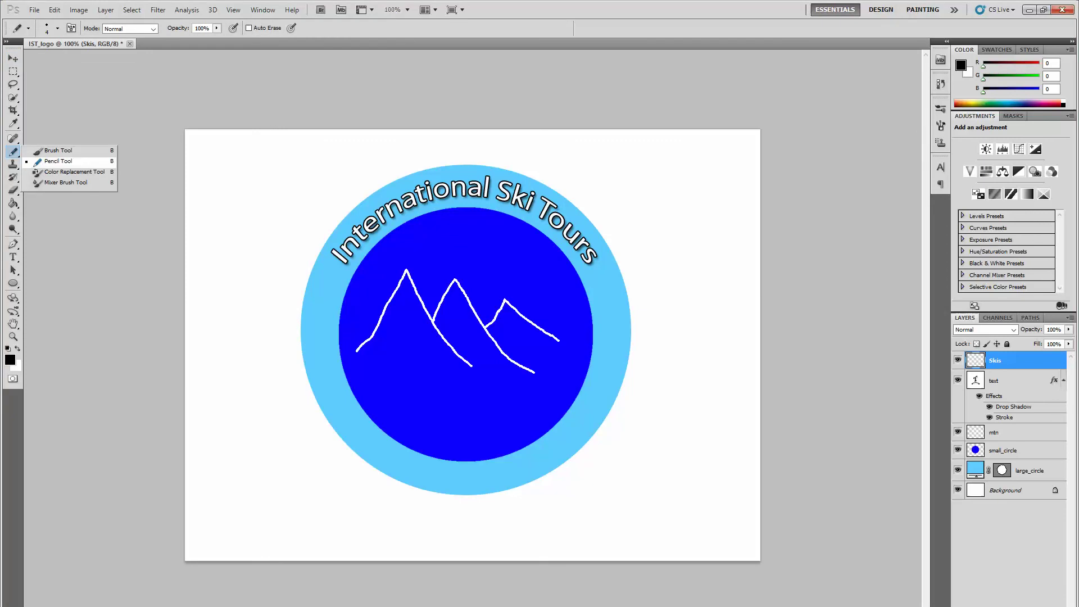
pyautogui.click(58, 161)
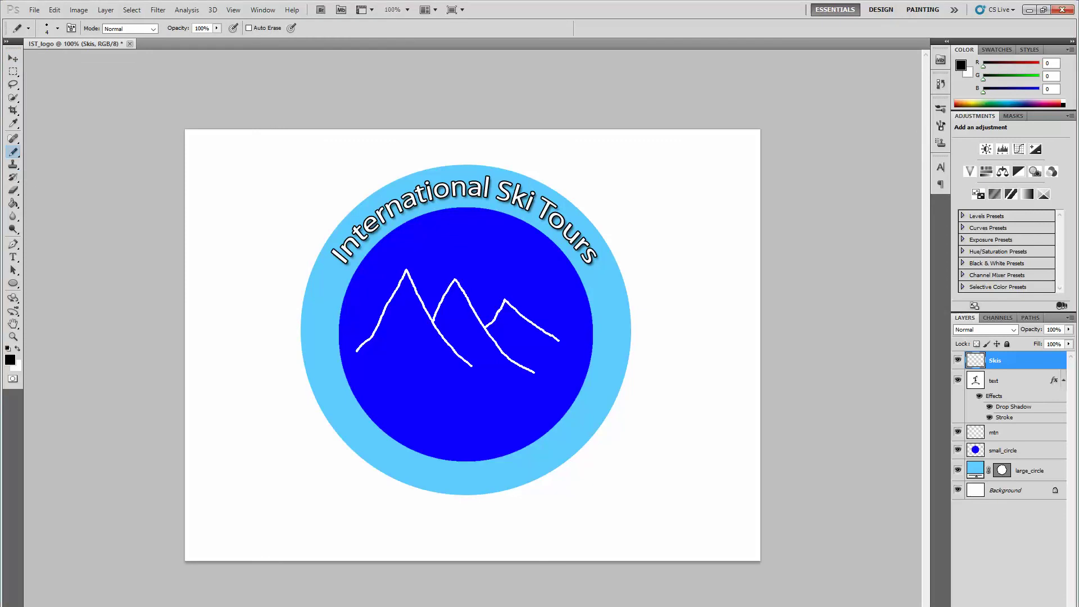
# - Draw the first ski's outline on the Skis layer, undoing and redoing a misplaced first line
pyautogui.moveTo(495, 472)
pyautogui.mouseDown()
pyautogui.moveTo(385, 212)
pyautogui.moveTo(395, 199)
pyautogui.mouseUp()
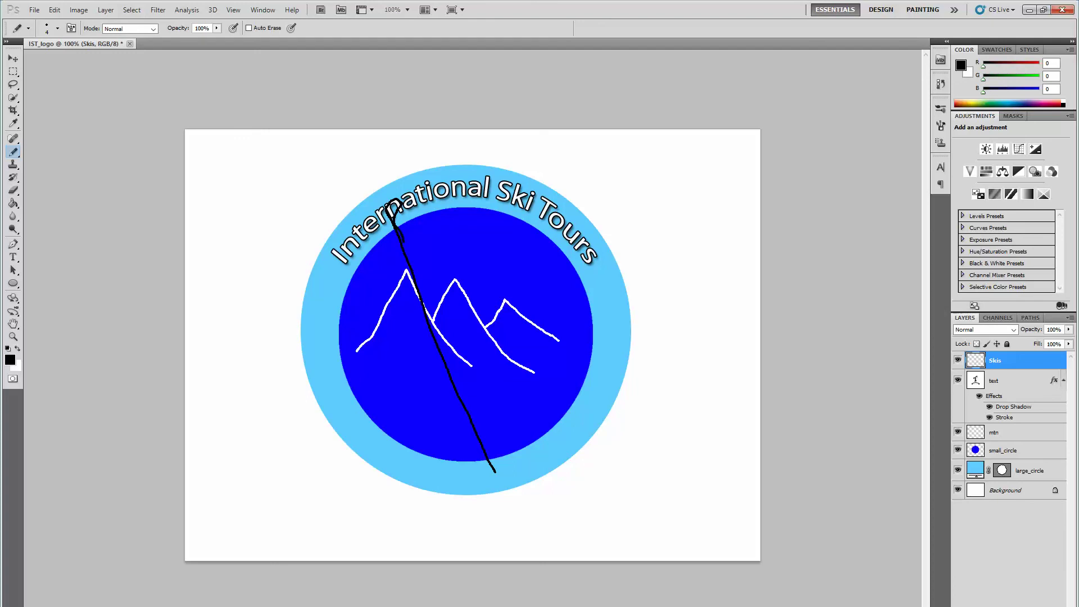
pyautogui.hotkey('ctrl', 'z')
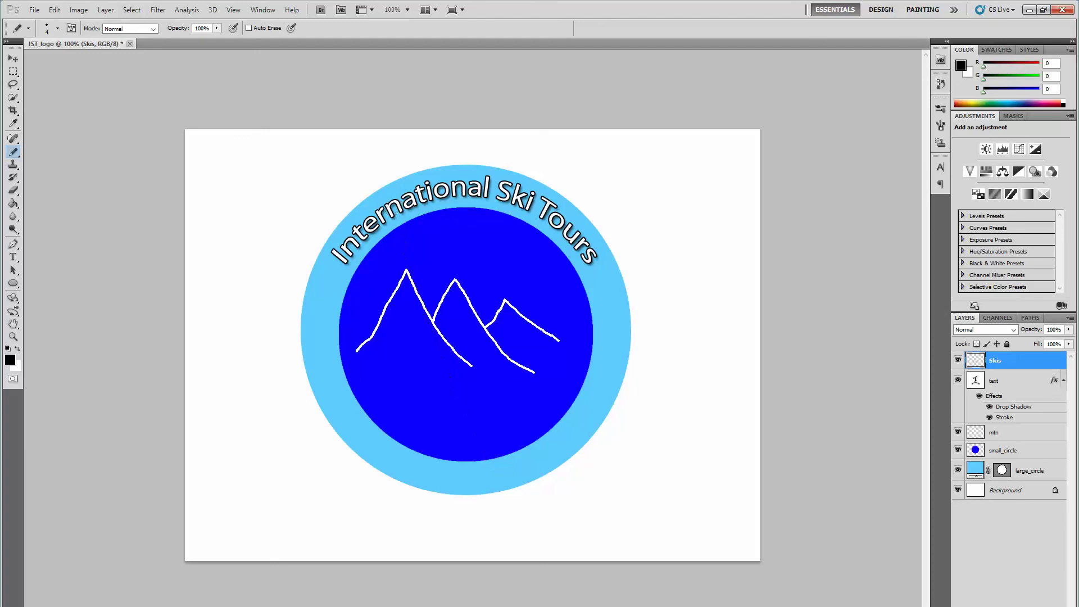
pyautogui.moveTo(466, 479)
pyautogui.mouseDown()
pyautogui.moveTo(419, 384)
pyautogui.moveTo(366, 214)
pyautogui.moveTo(374, 207)
pyautogui.moveTo(376, 243)
pyautogui.moveTo(477, 479)
pyautogui.mouseUp()
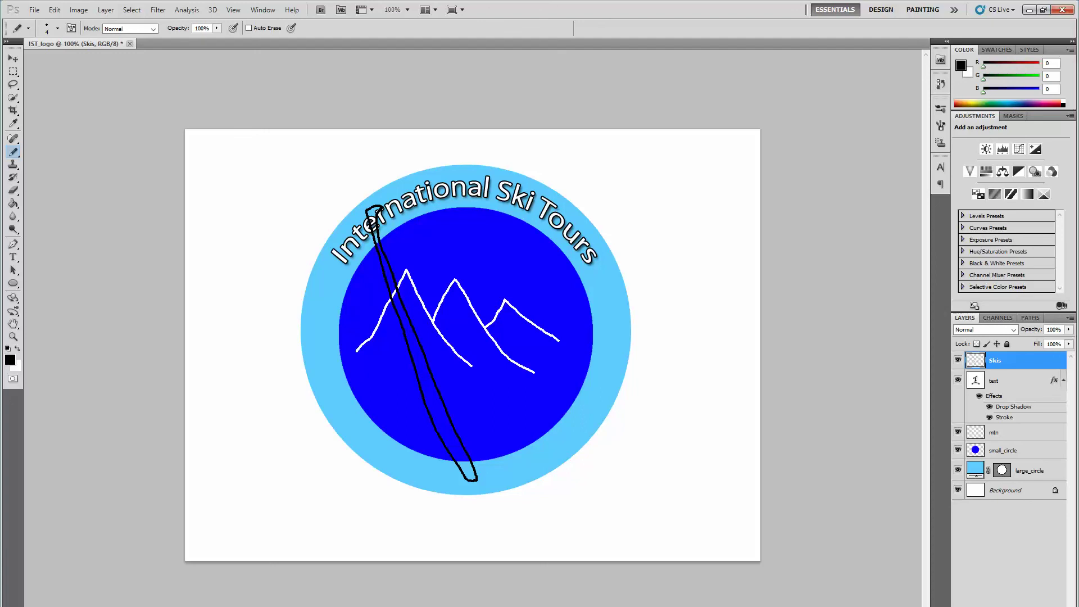
pyautogui.moveTo(430, 474)
pyautogui.mouseDown()
pyautogui.moveTo(487, 315)
pyautogui.moveTo(514, 177)
pyautogui.moveTo(504, 180)
pyautogui.moveTo(507, 213)
pyautogui.moveTo(470, 347)
pyautogui.moveTo(426, 449)
pyautogui.moveTo(429, 471)
pyautogui.mouseUp()
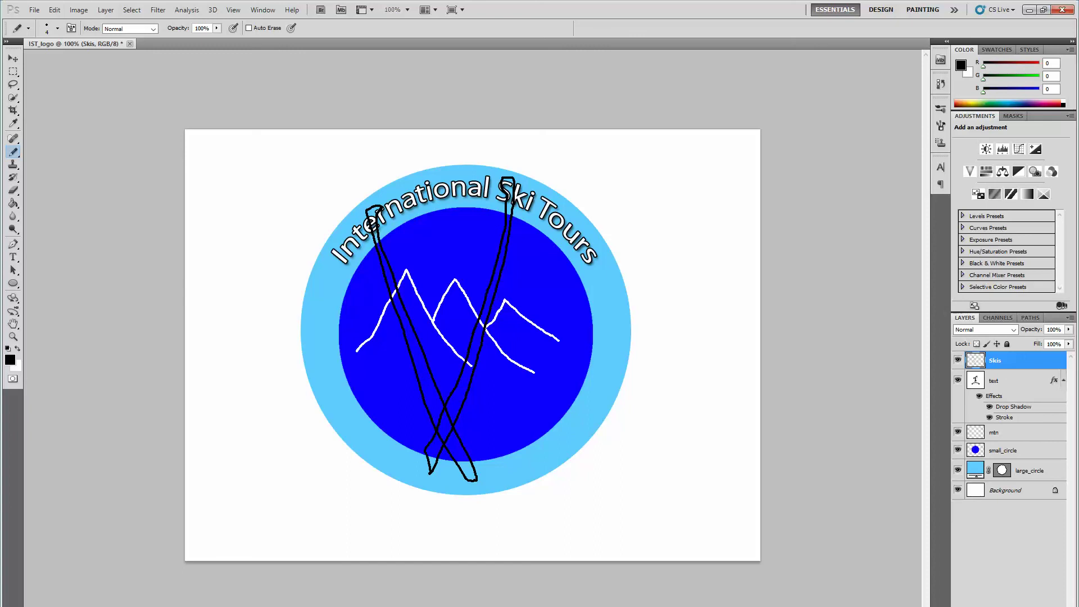
pyautogui.hotkey('ctrl', 'z')
pyautogui.moveTo(430, 480)
pyautogui.mouseDown()
pyautogui.moveTo(501, 290)
pyautogui.moveTo(510, 185)
pyautogui.moveTo(501, 180)
pyautogui.moveTo(494, 280)
pyautogui.moveTo(424, 481)
pyautogui.mouseUp()
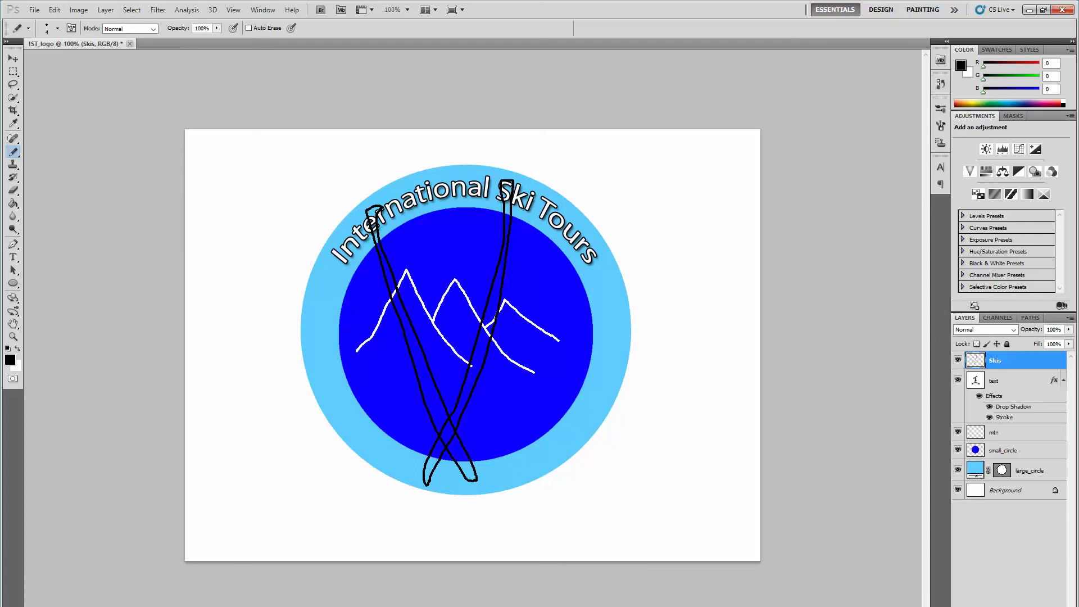
pyautogui.hotkey('alt', 'Tab')
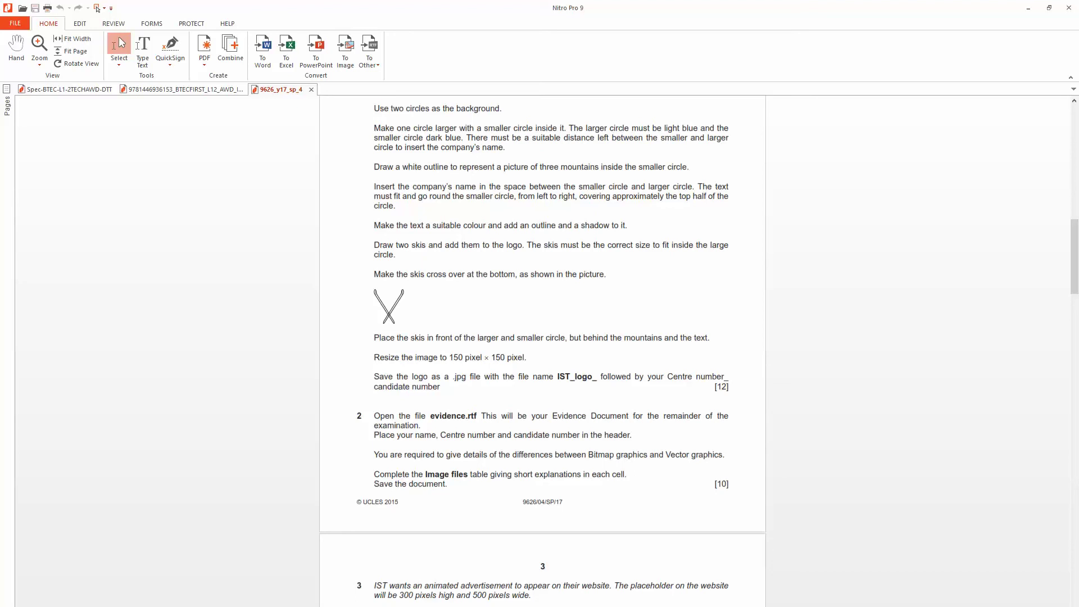
pyautogui.hotkey('alt', 'Tab')
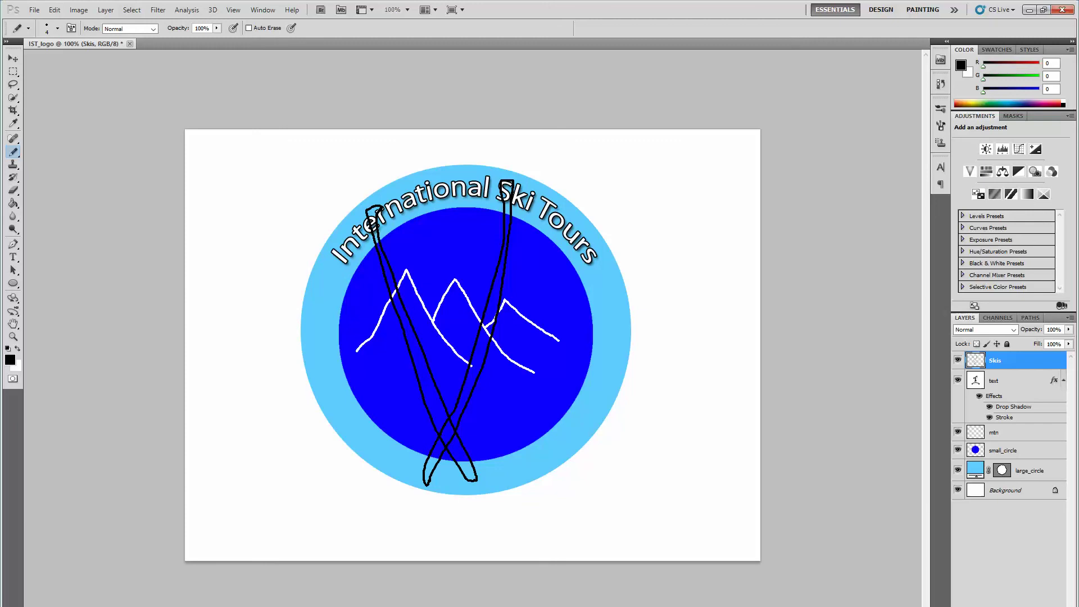
# - Move the Skis layer below mtn and text, just above small_circle in the layer stack
pyautogui.moveTo(1006, 361); pyautogui.dragTo(1007, 443)
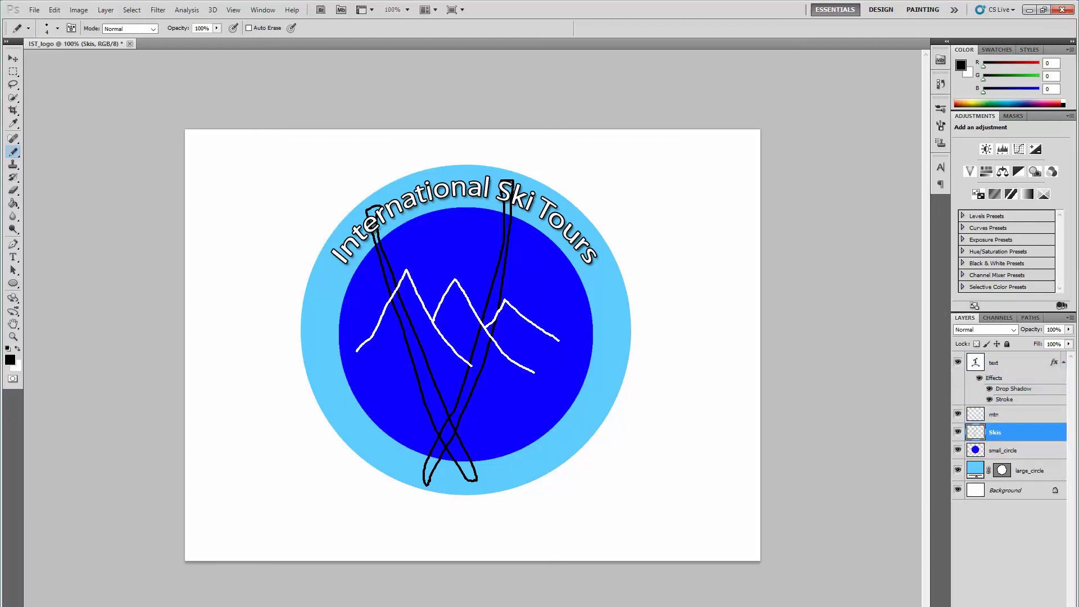
pyautogui.moveTo(1006, 432); pyautogui.dragTo(1006, 409)
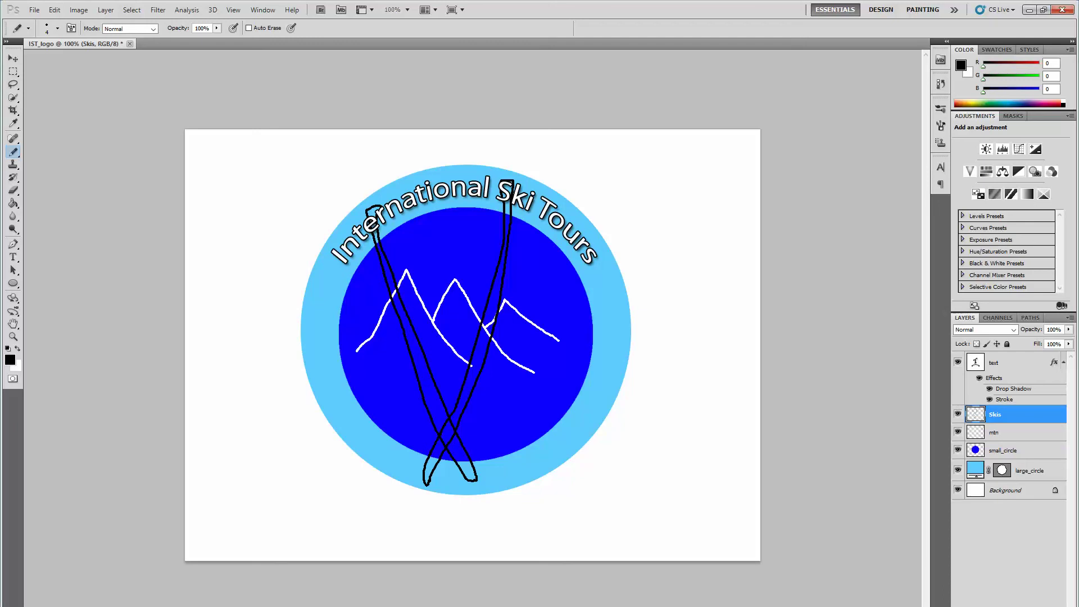
pyautogui.moveTo(1006, 414); pyautogui.dragTo(1006, 441)
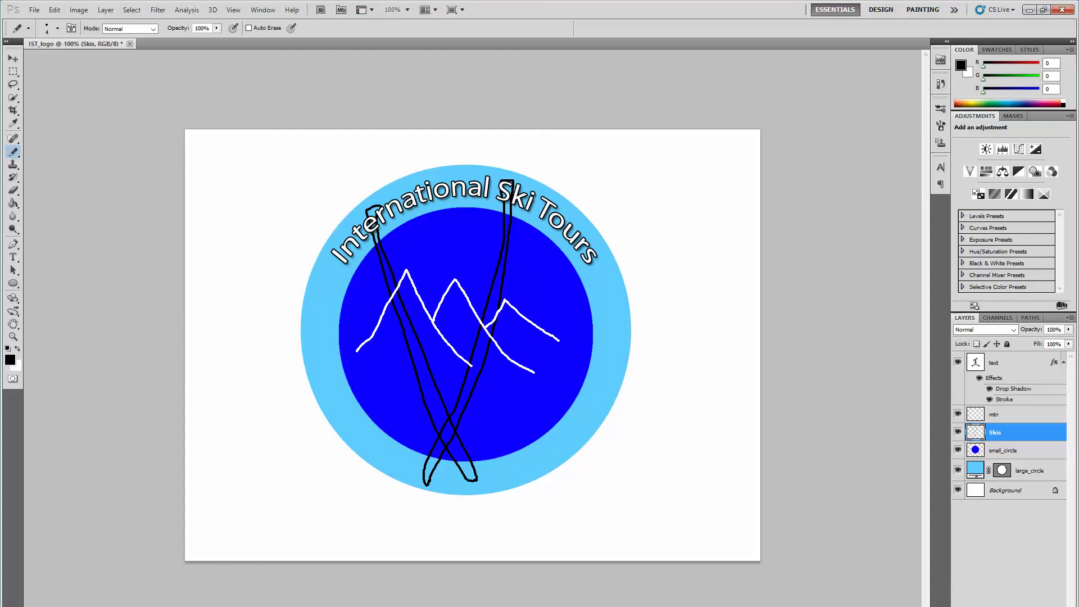
pyautogui.hotkey('alt', 'Tab')
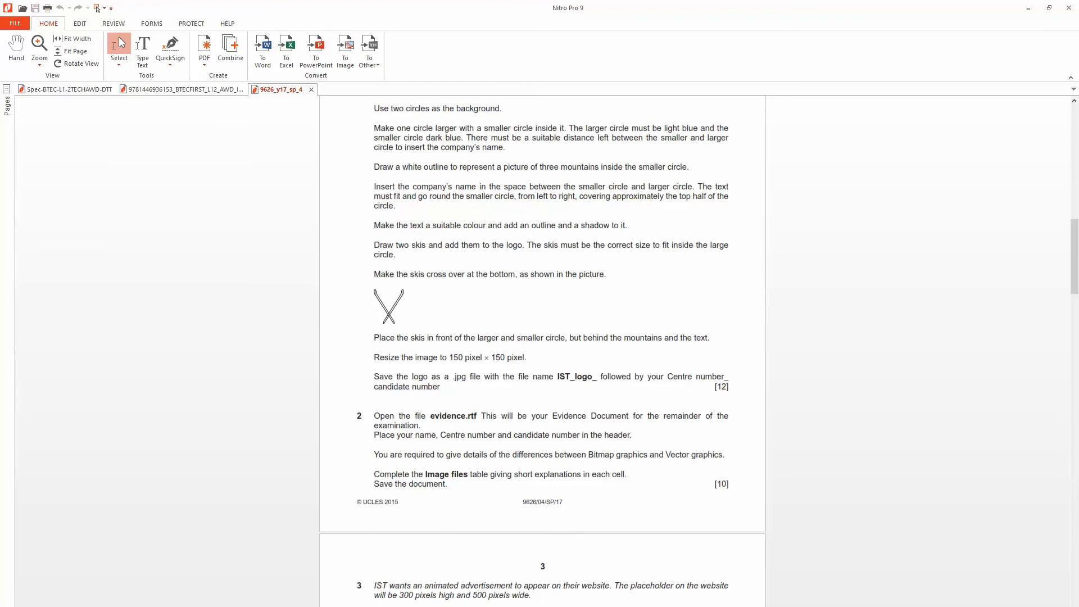
pyautogui.hotkey('alt', 'Tab')
# - Resize the image to 150 × 150 pixels with Constrain Proportions turned off
pyautogui.click(78, 10)
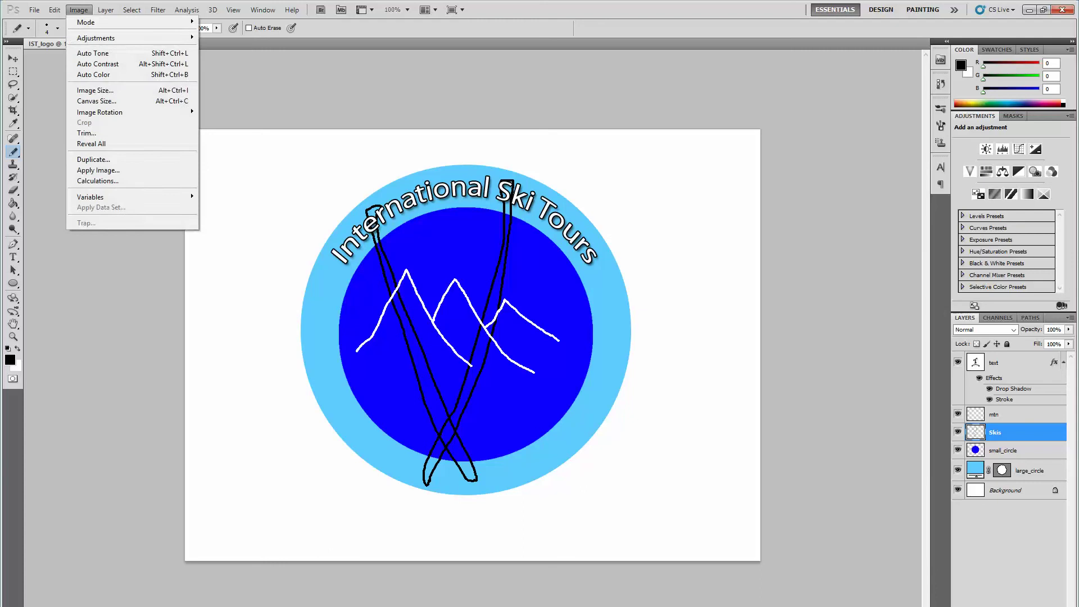
pyautogui.click(97, 90)
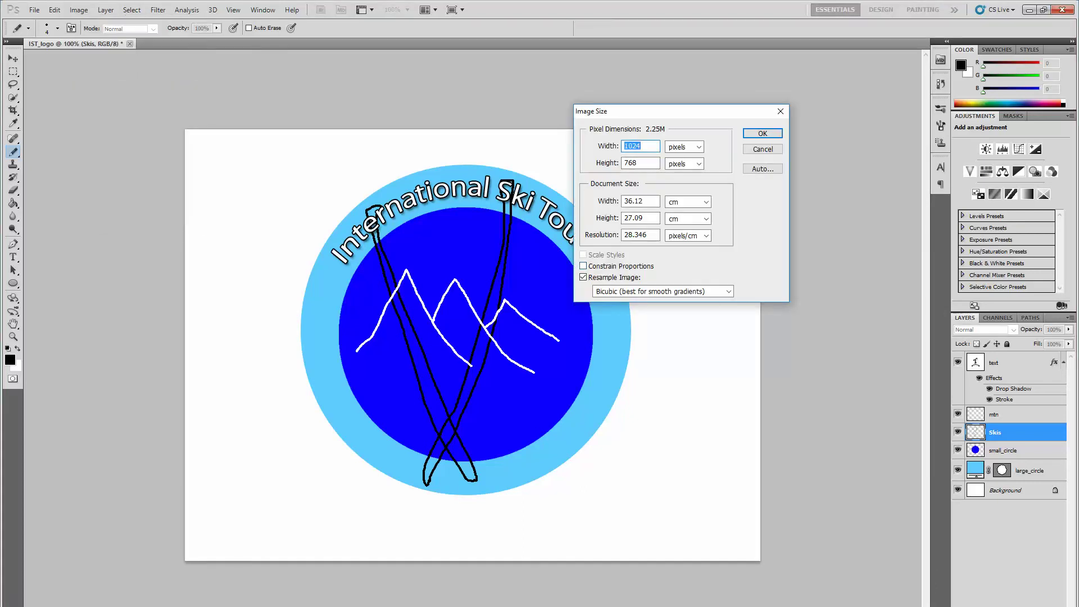
pyautogui.hotkey('alt', 'c')
pyautogui.write('150')
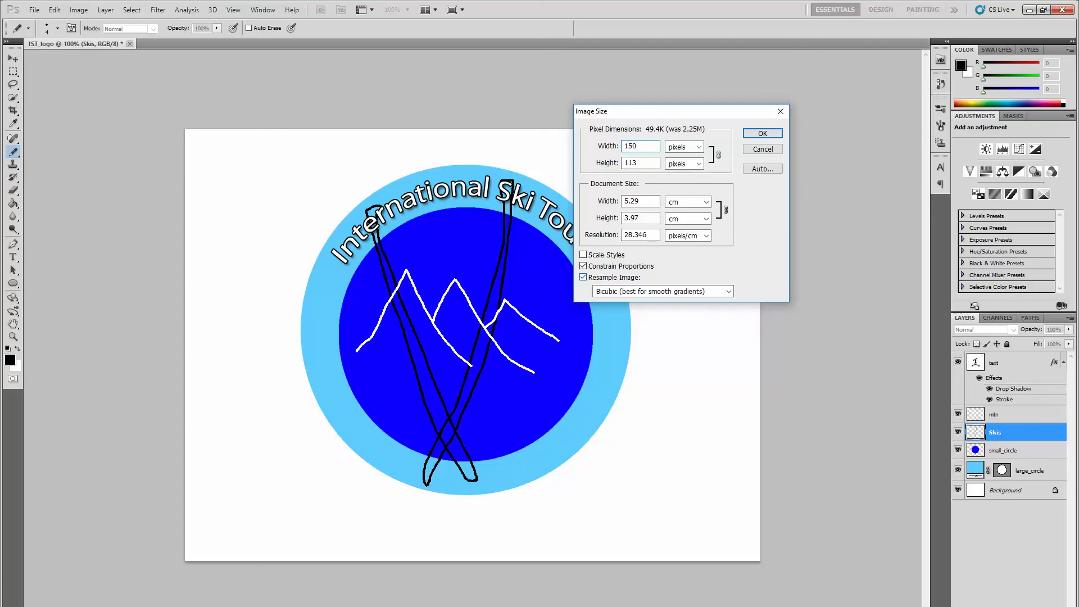
pyautogui.click(583, 266)
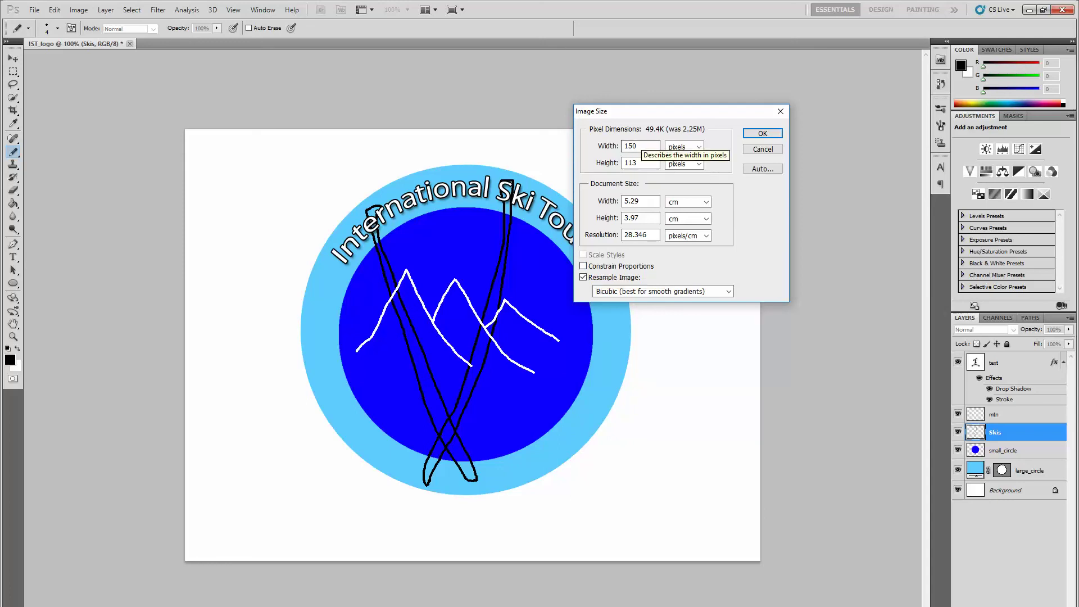
pyautogui.doubleClick(630, 163)
pyautogui.write('150')
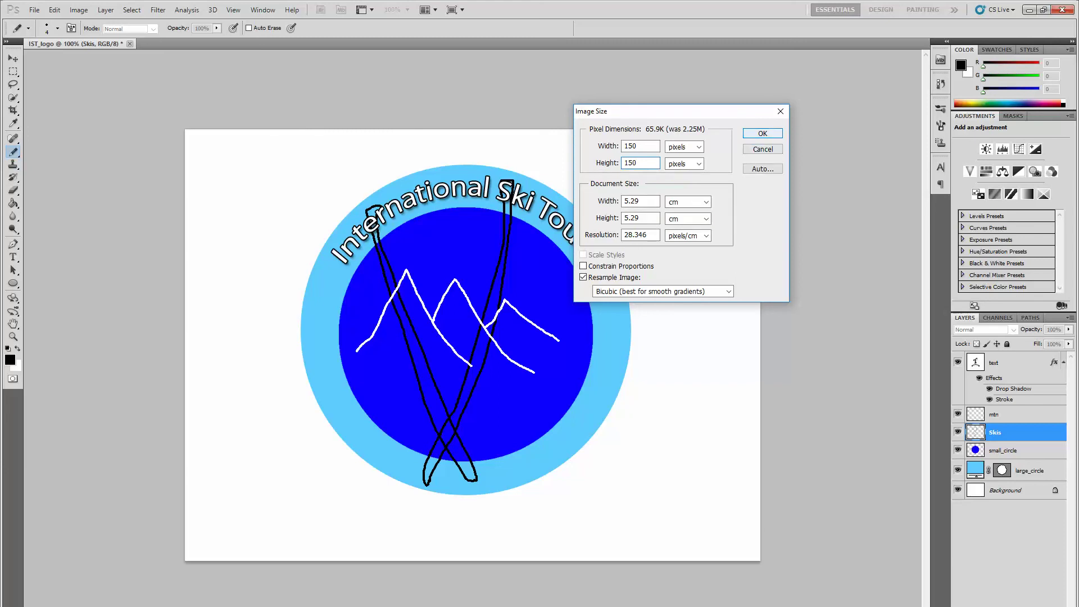
pyautogui.press('Return')
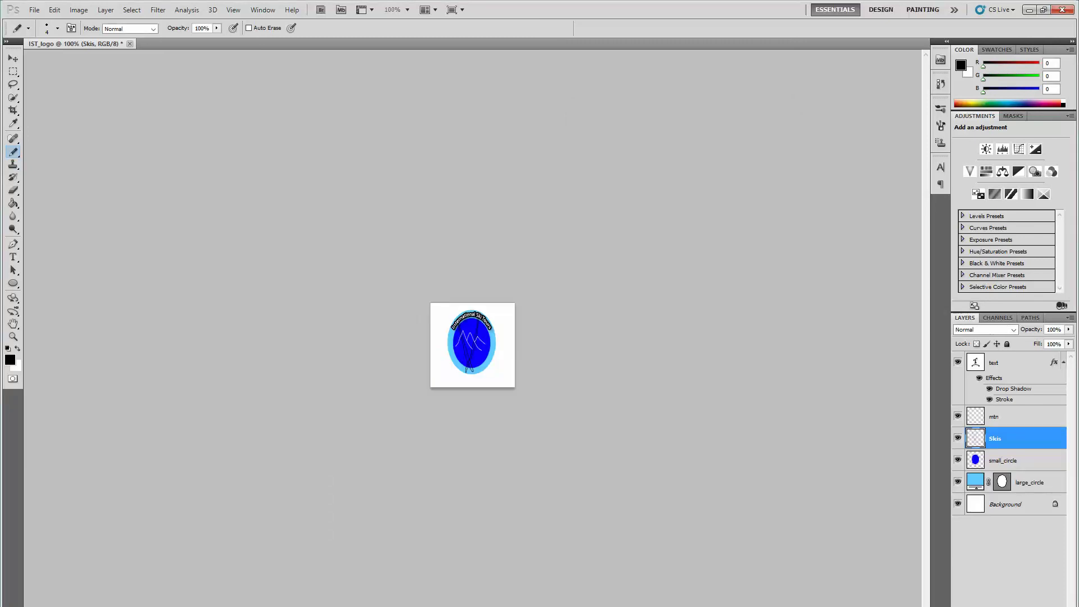
pyautogui.hotkey('alt', 'Tab')
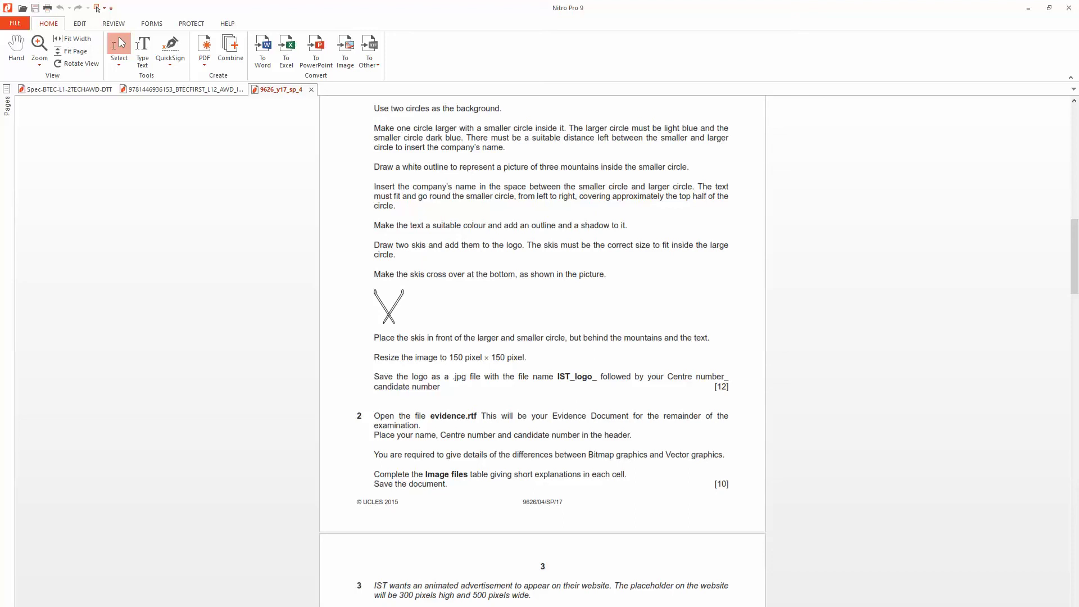
pyautogui.hotkey('alt', 'Tab')
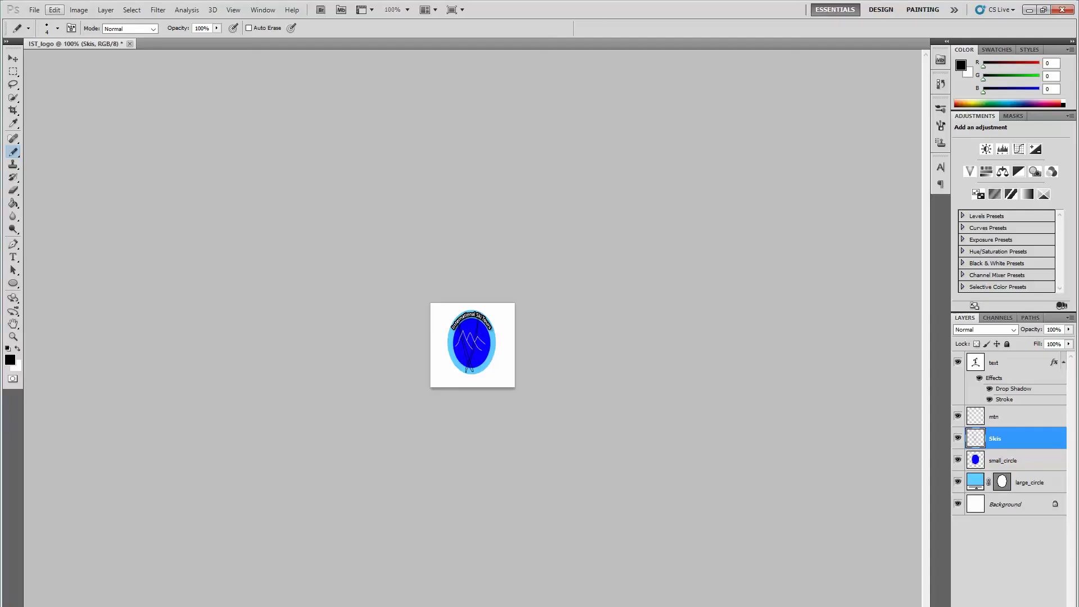
# - Start Save As and set the file format to JPEG
pyautogui.click(34, 9)
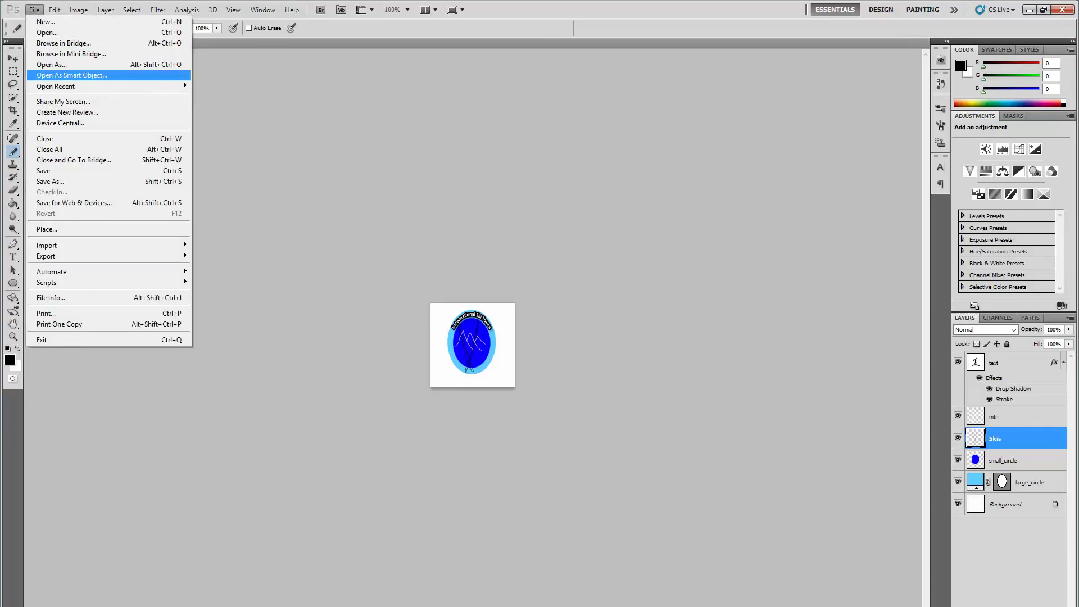
pyautogui.click(51, 181)
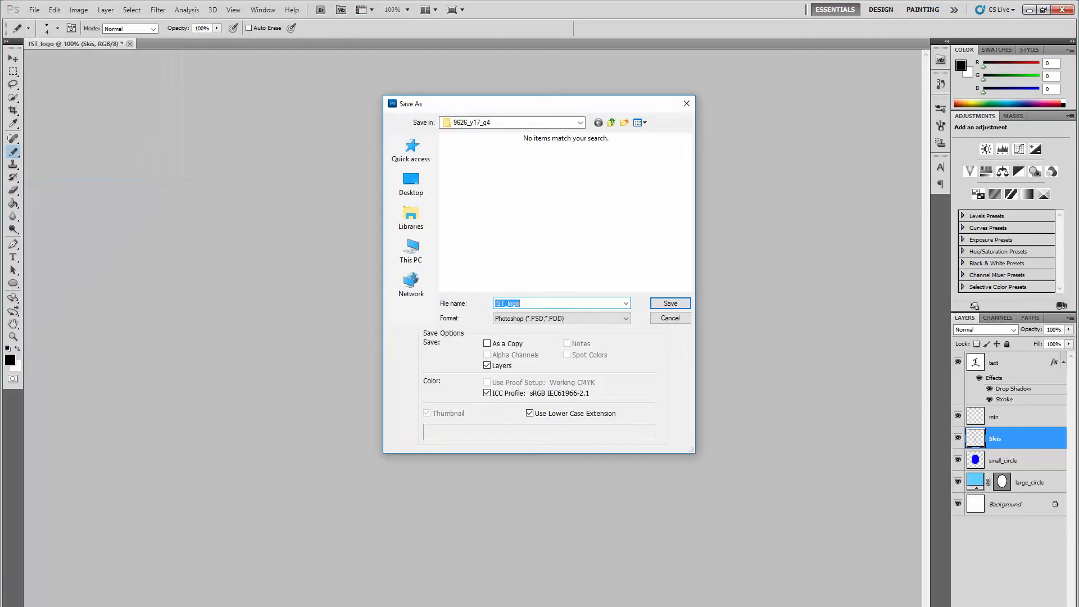
pyautogui.click(562, 318)
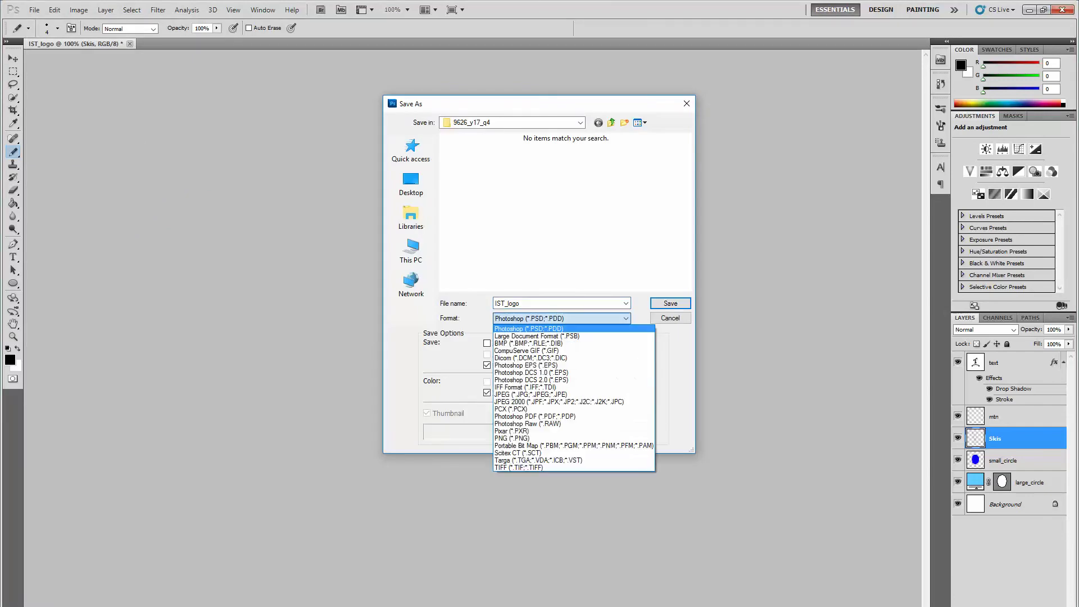
pyautogui.press('Up')
pyautogui.press('Up')
pyautogui.press('Up')
pyautogui.press('Return')
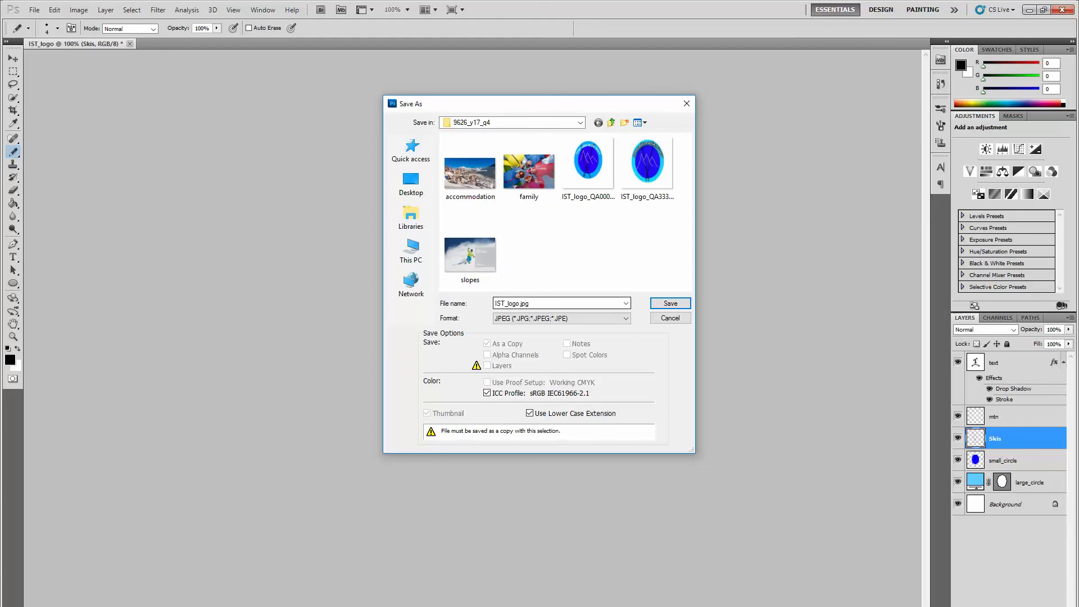
# - Append the centre and candidate numbers to IST_logo and save the JPEG with default options
pyautogui.click(520, 303)
pyautogui.click(520, 303)
pyautogui.write('_QA0000')
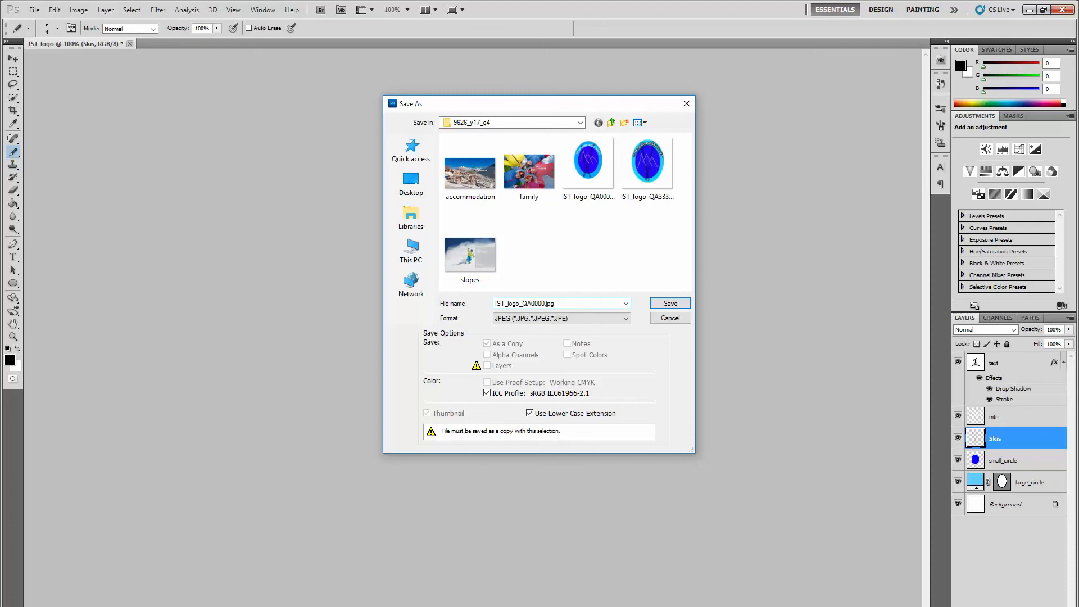
pyautogui.write('_1234')
pyautogui.press('Return')
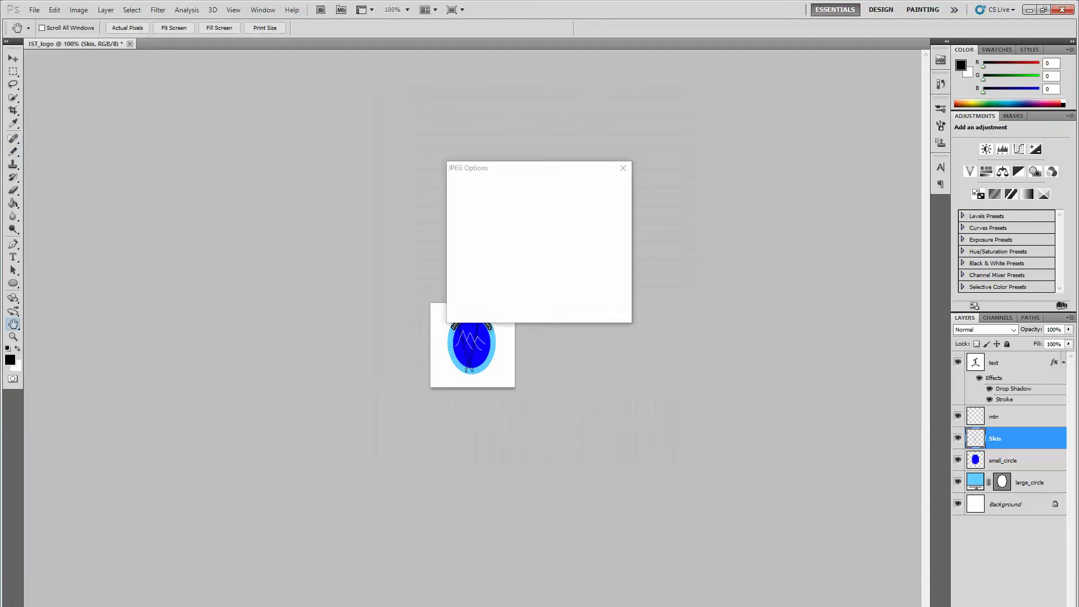
pyautogui.press('Return')
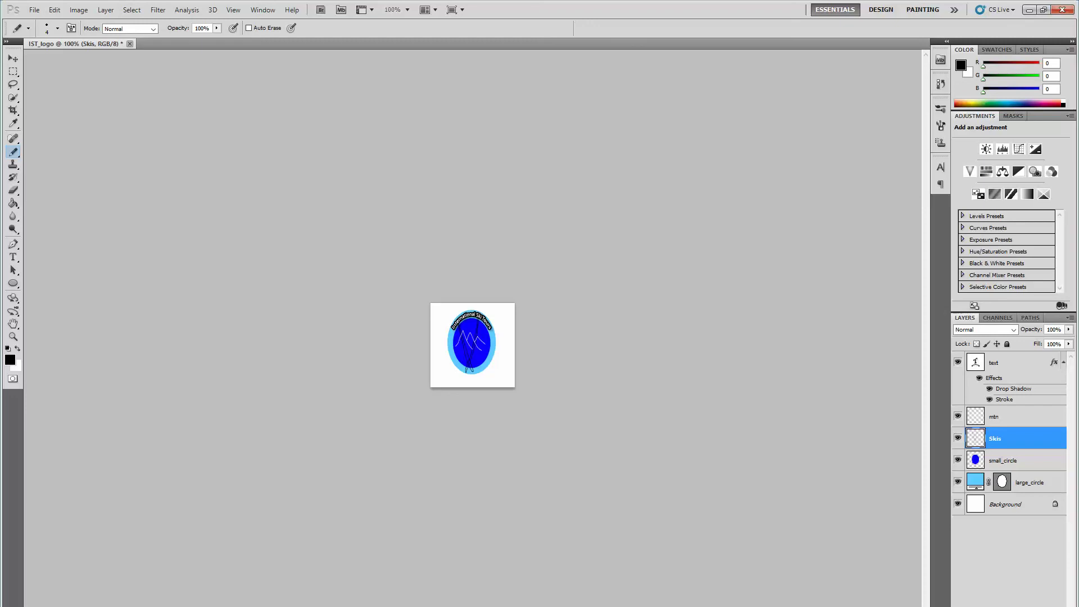
pyautogui.click(130, 43)
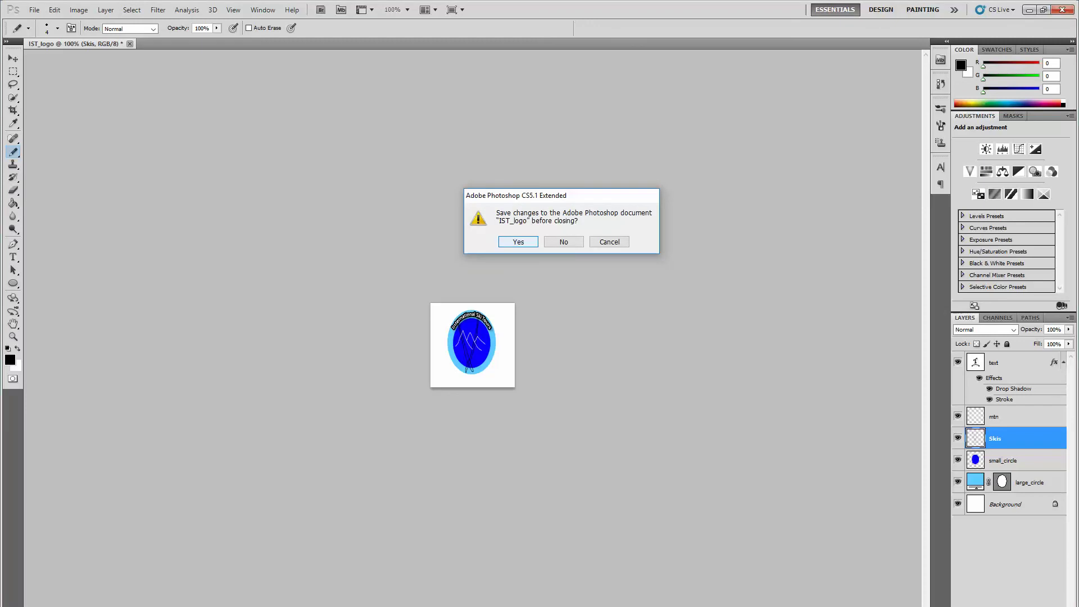
# - Save IST_logo as a layered PSD, turning off the compatibility prompt, and close it
pyautogui.press('Return')
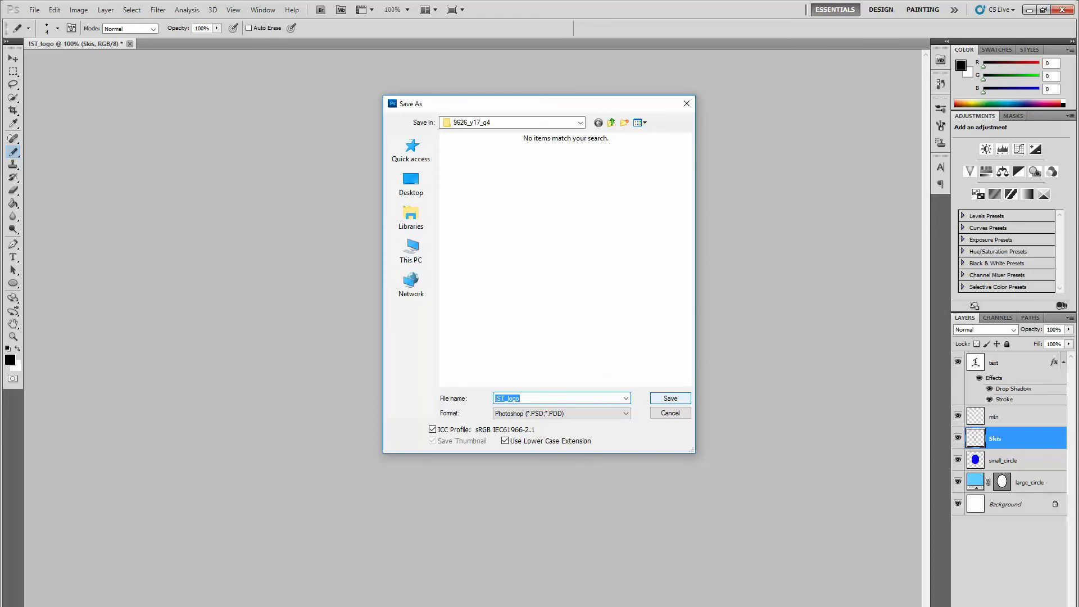
pyautogui.press('Return')
pyautogui.click(397, 264)
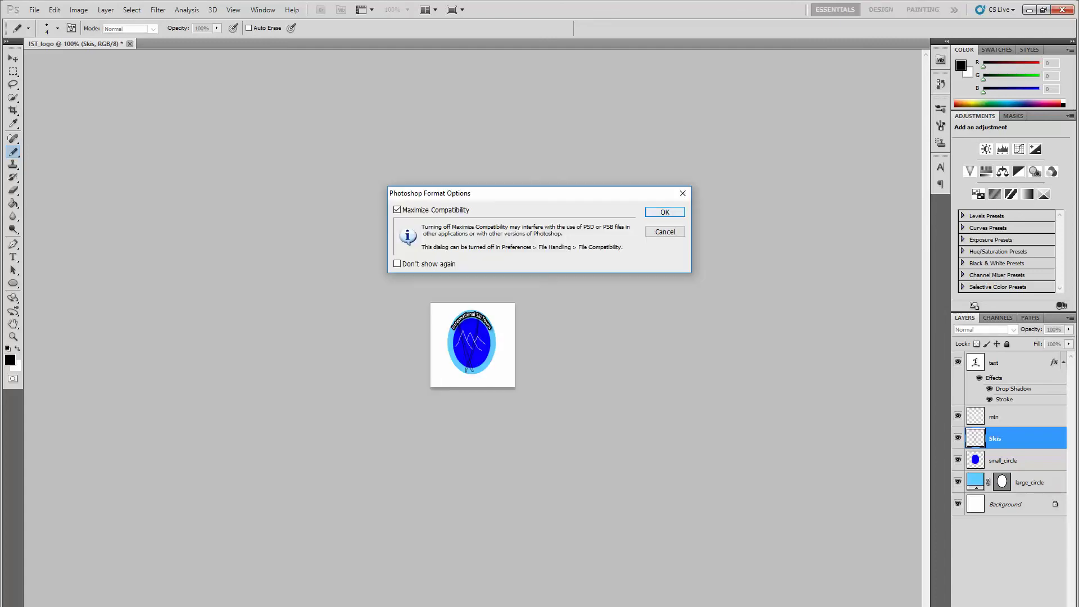
pyautogui.press('Return')
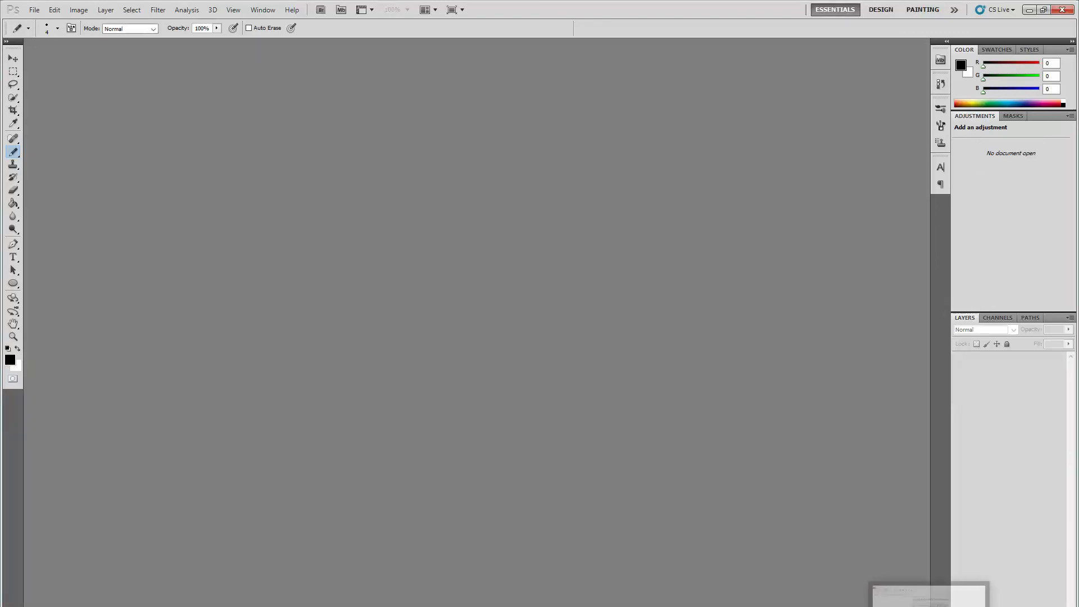
pyautogui.click(931, 606)
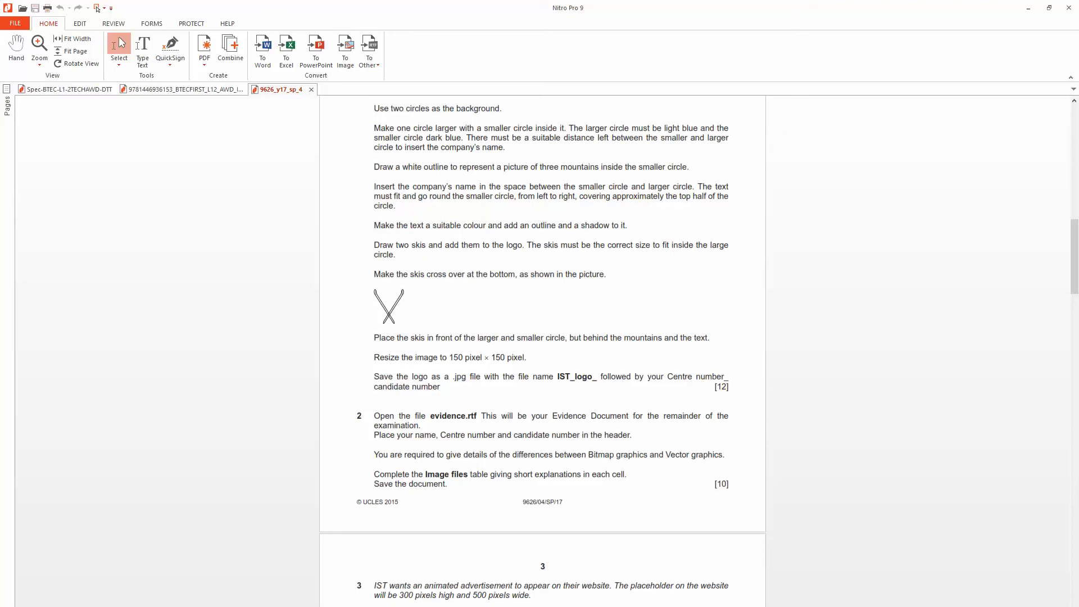
# - Select question 2's text, then scroll down to question 3's animated advertisement brief
pyautogui.moveTo(366, 409); pyautogui.dragTo(740, 500)
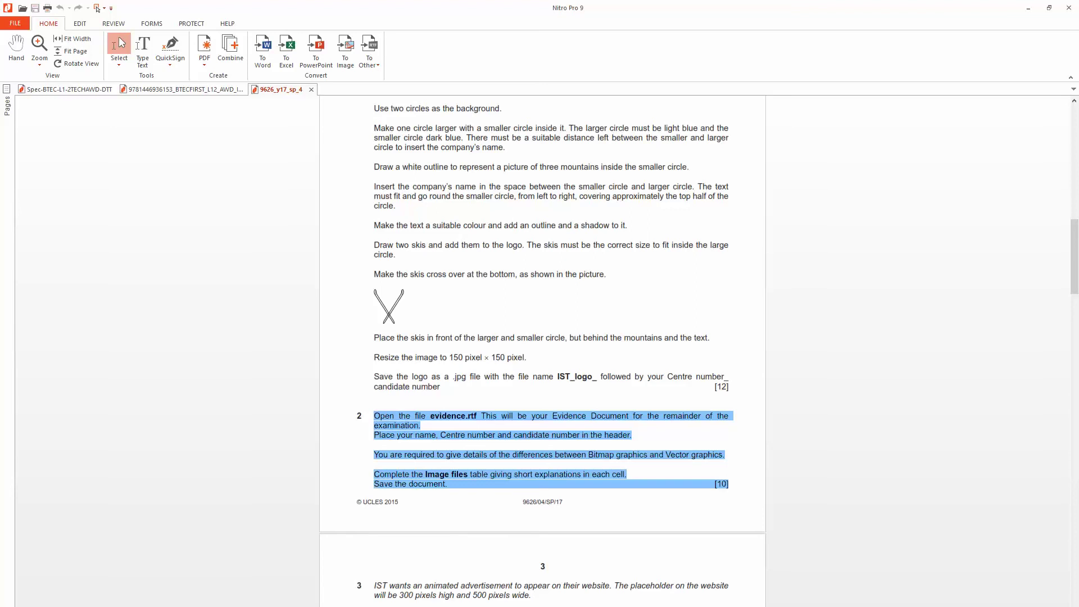
pyautogui.scroll(-6, 543, 349)
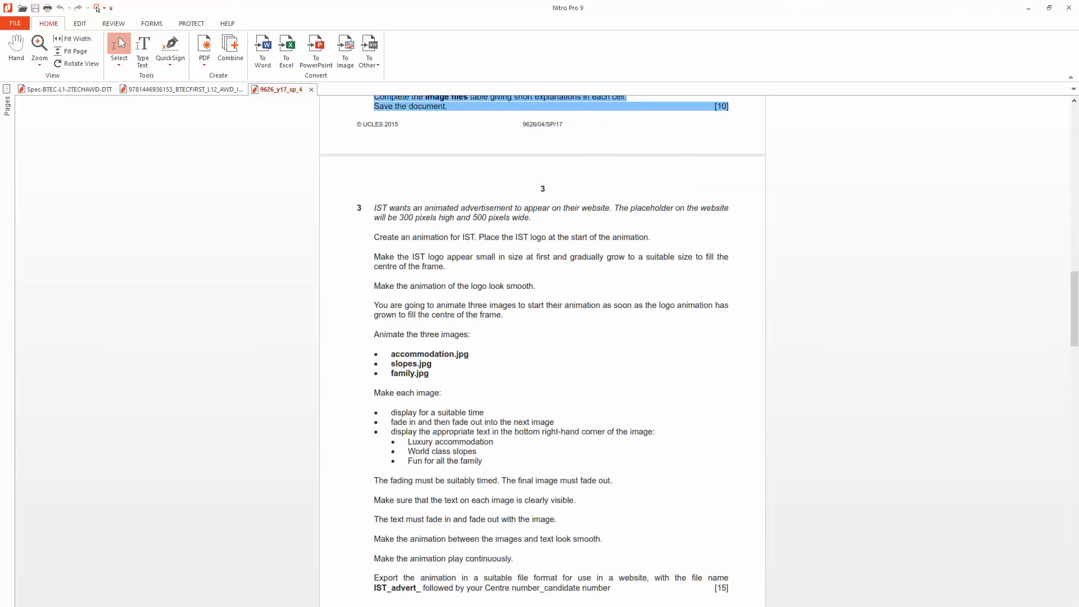